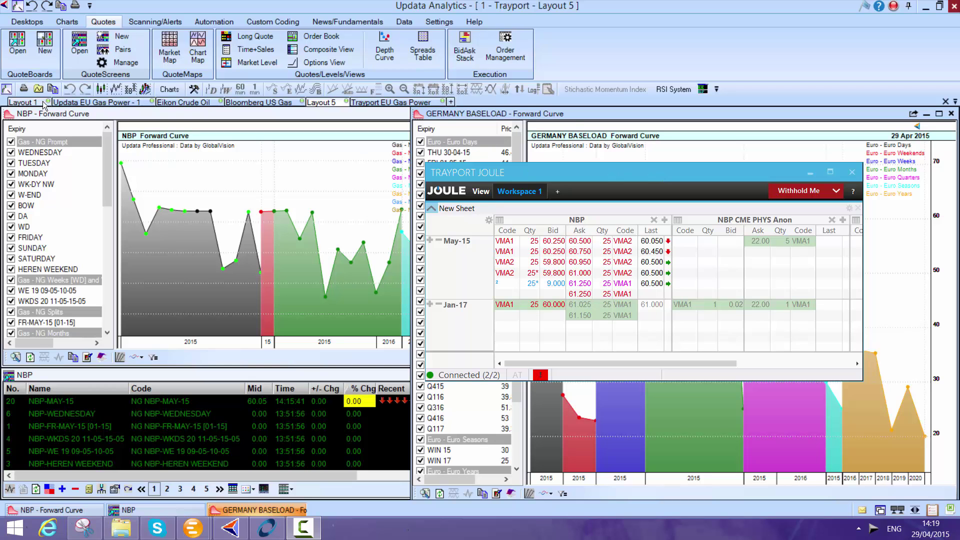
Go to Layout 1, then the Updata EU Gas Power - 1 layout with its six NBPM, TTFM and German baseload charts.
click(23, 102)
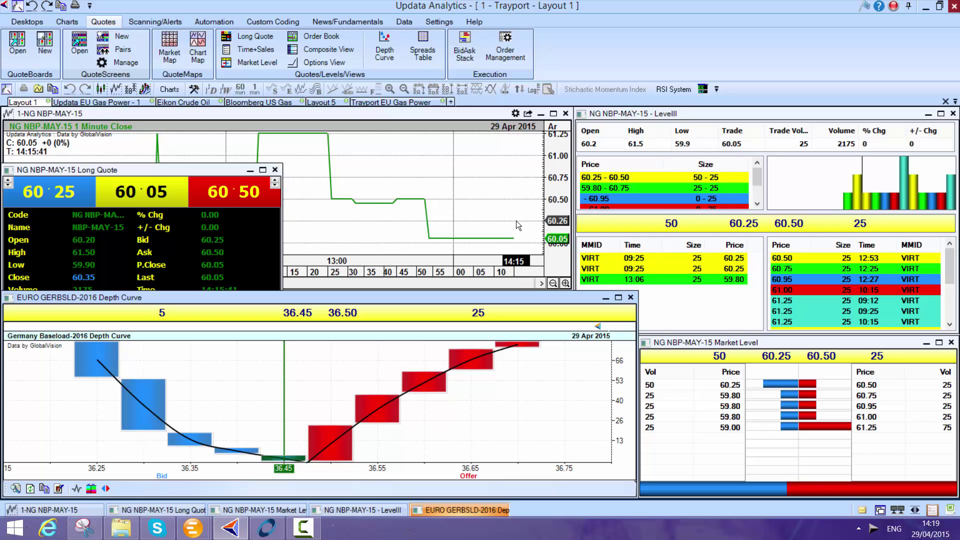
click(106, 101)
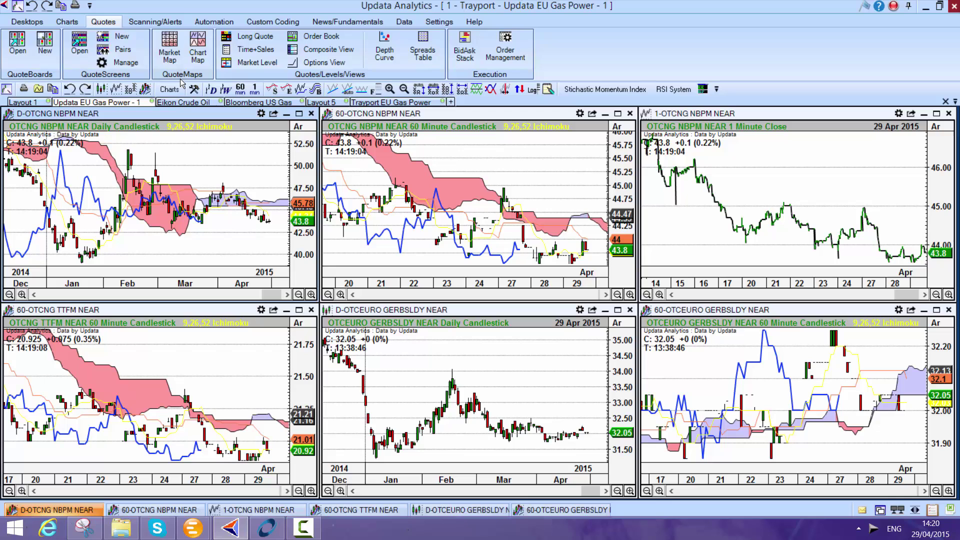
Browse the TRAYPORT FEED layouts in the Desktops layout library, then close it without downloading anything.
click(19, 20)
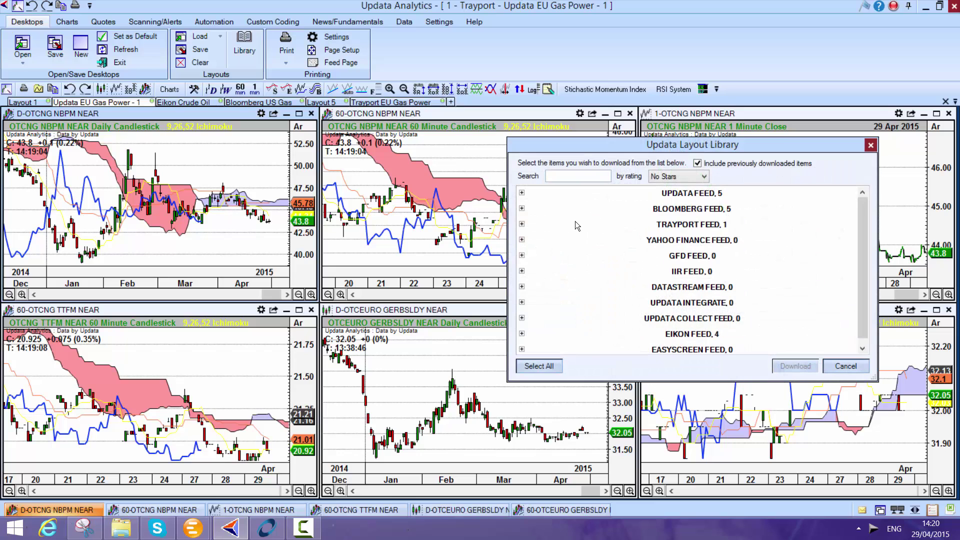
click(521, 224)
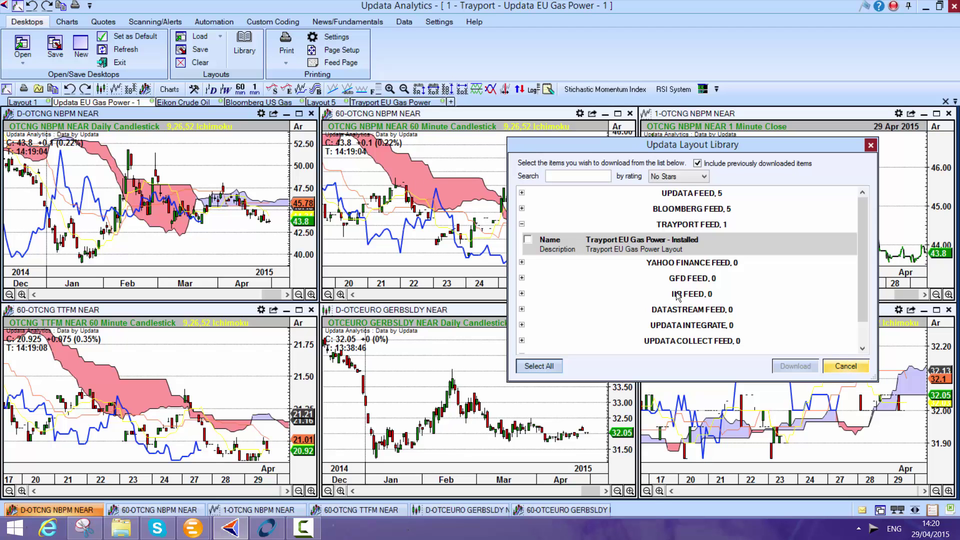
click(845, 366)
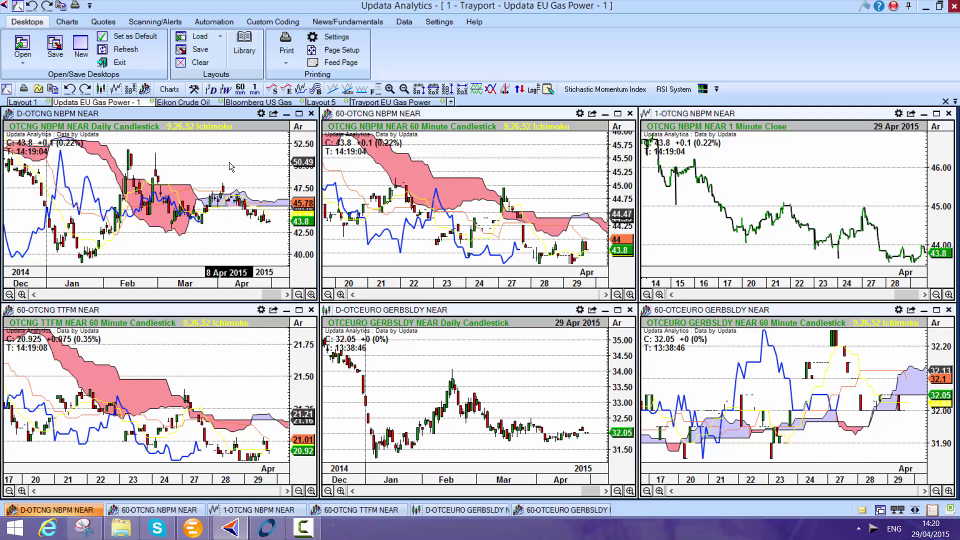
Preview the Eikon Crude Oil and Bloomberg US Gas layouts, then maximise EU Gas Power's daily NBPM NEAR chart.
click(200, 103)
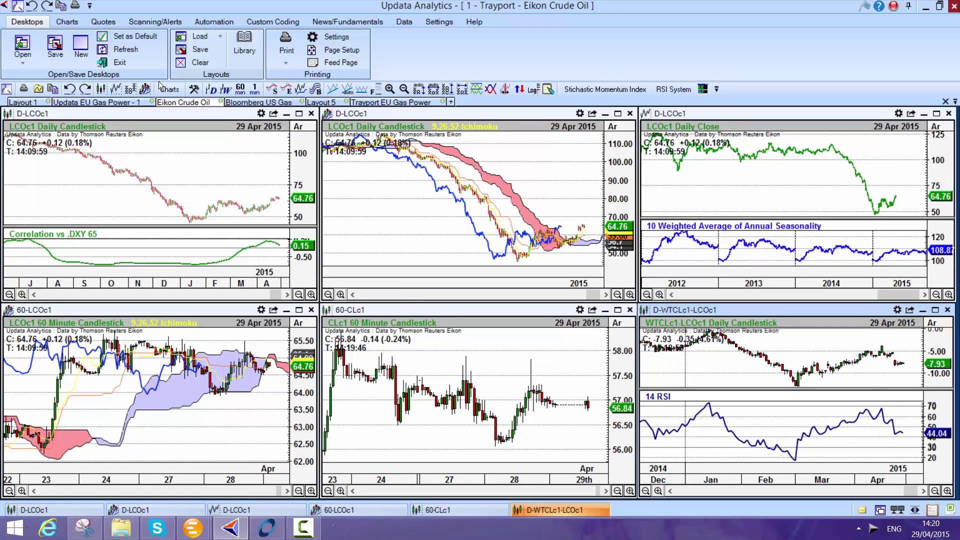
click(249, 103)
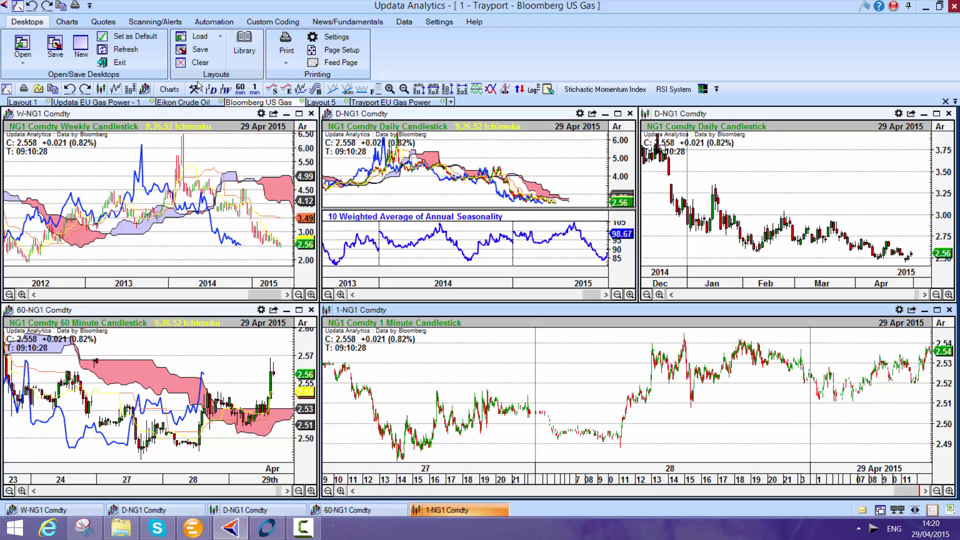
click(160, 102)
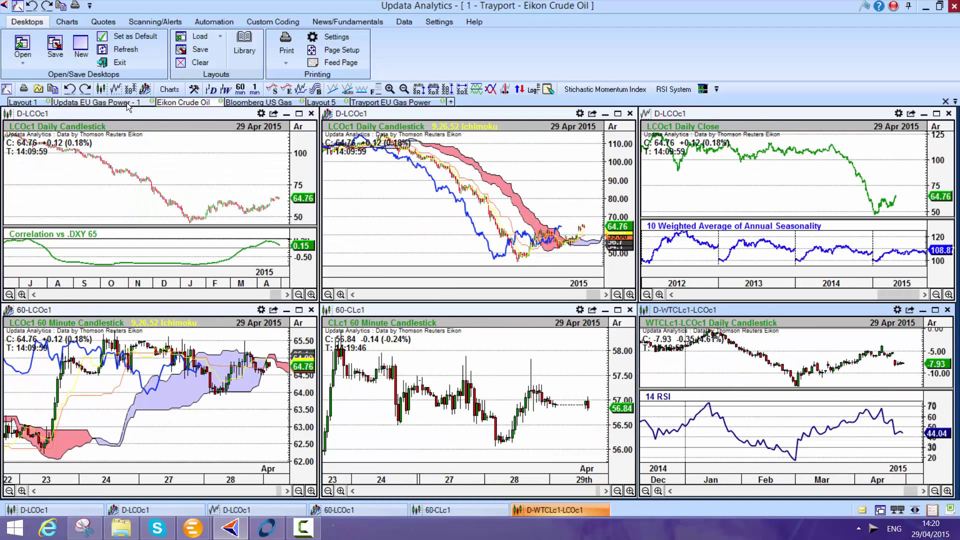
click(125, 102)
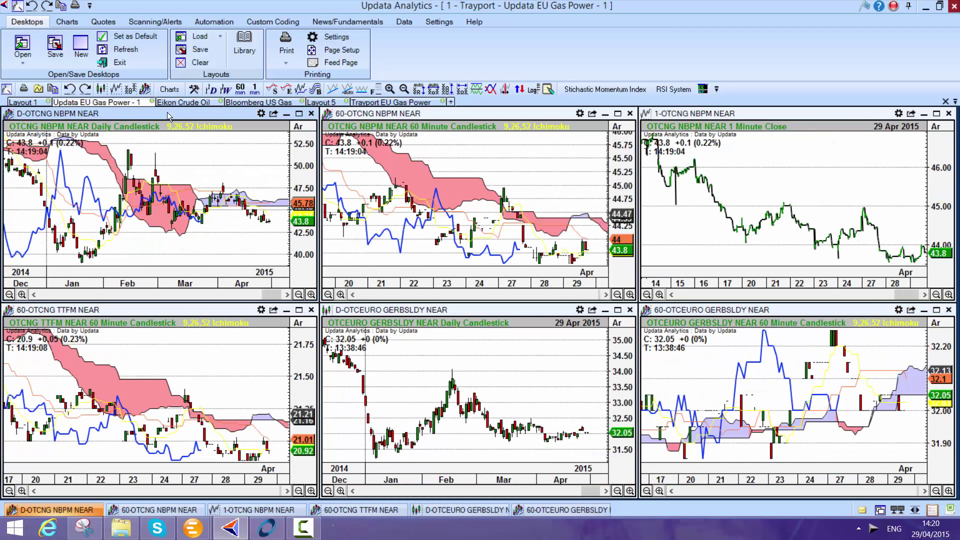
click(143, 91)
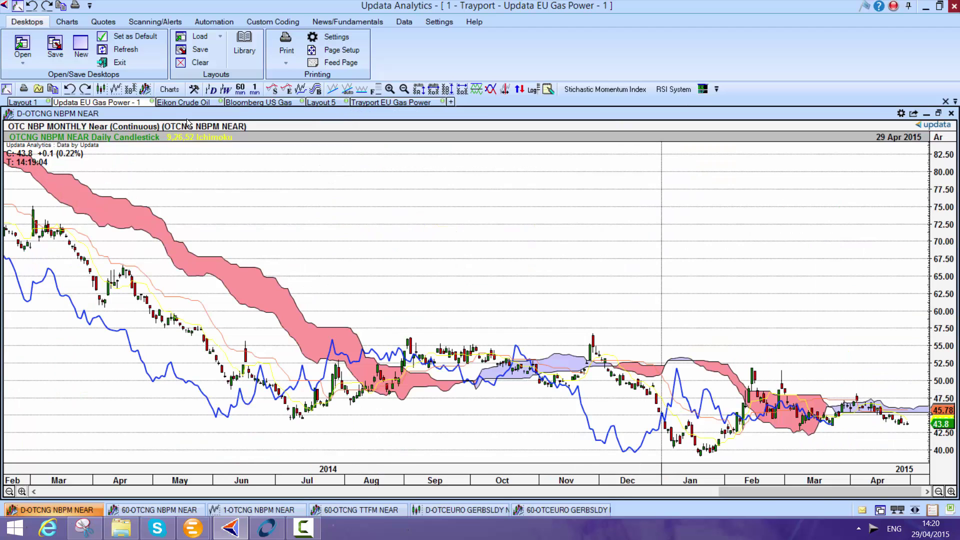
Switch NBPM NEAR to plain candlesticks and add a 65-period Historic Correlation pane against LCOc1.
click(102, 89)
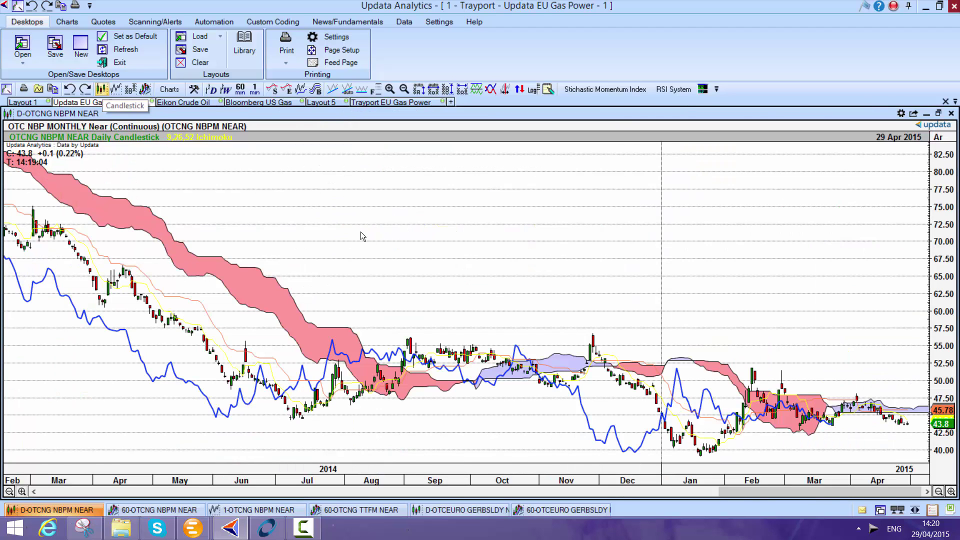
click(57, 21)
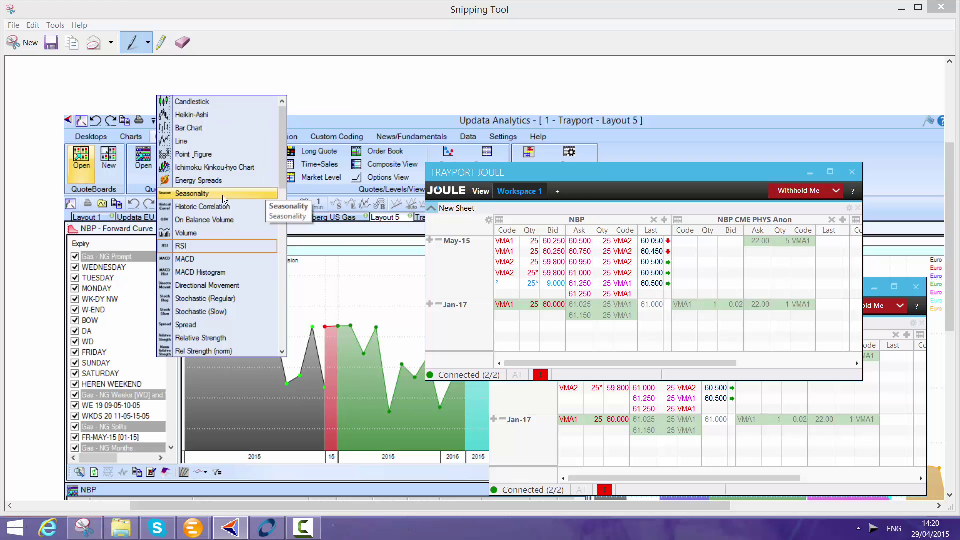
click(225, 207)
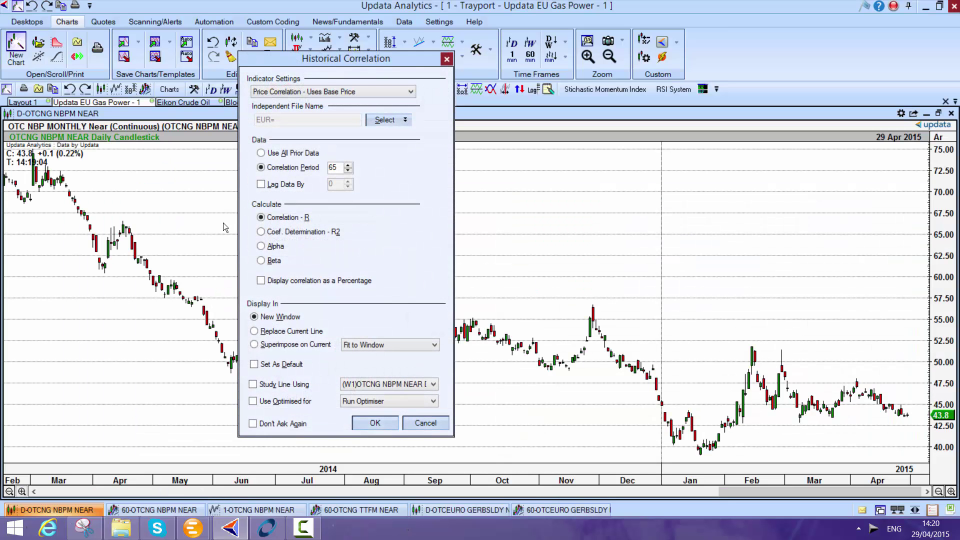
click(380, 121)
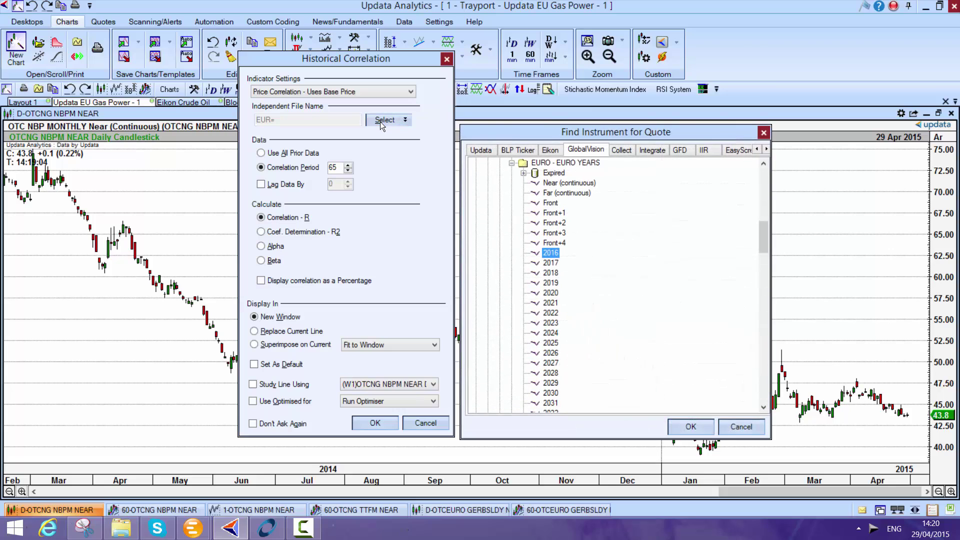
click(553, 149)
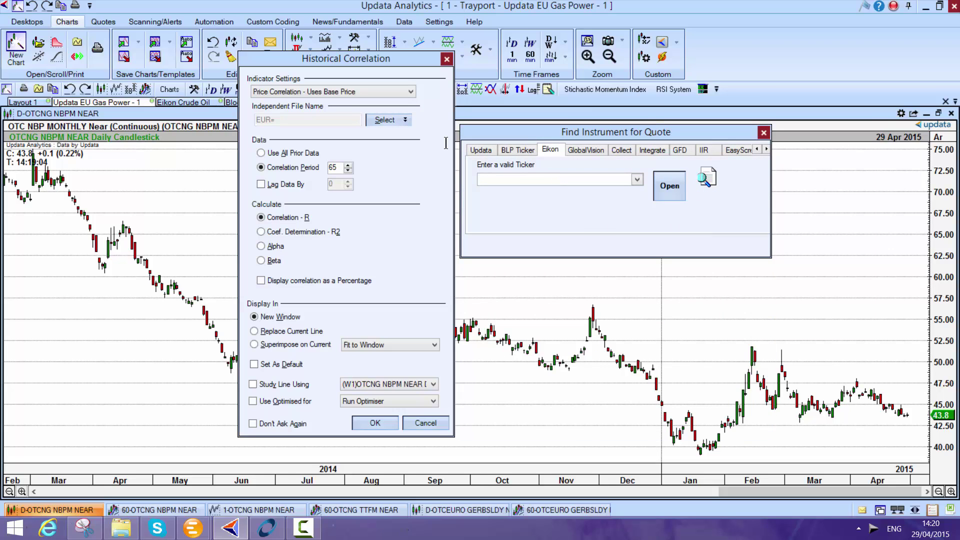
text(LCOc1)
key(Return)
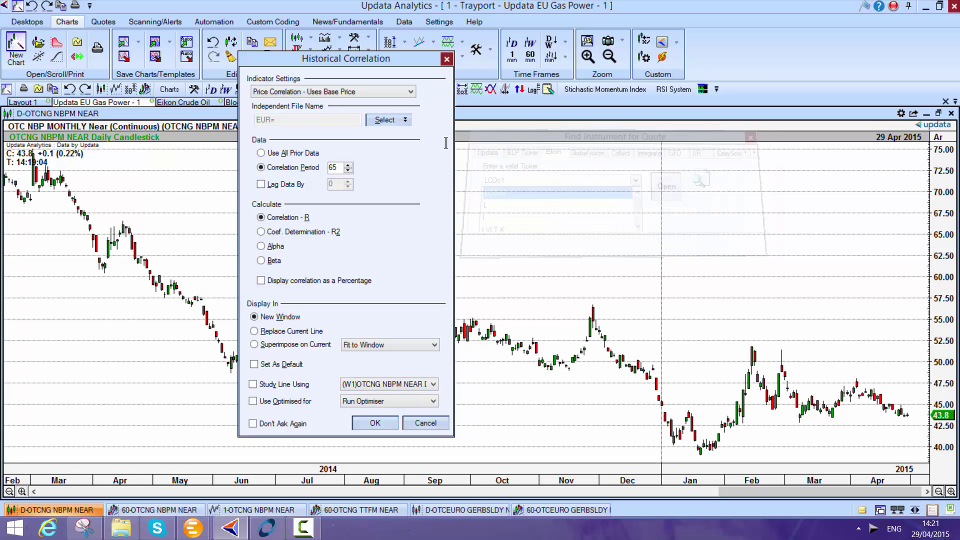
click(382, 423)
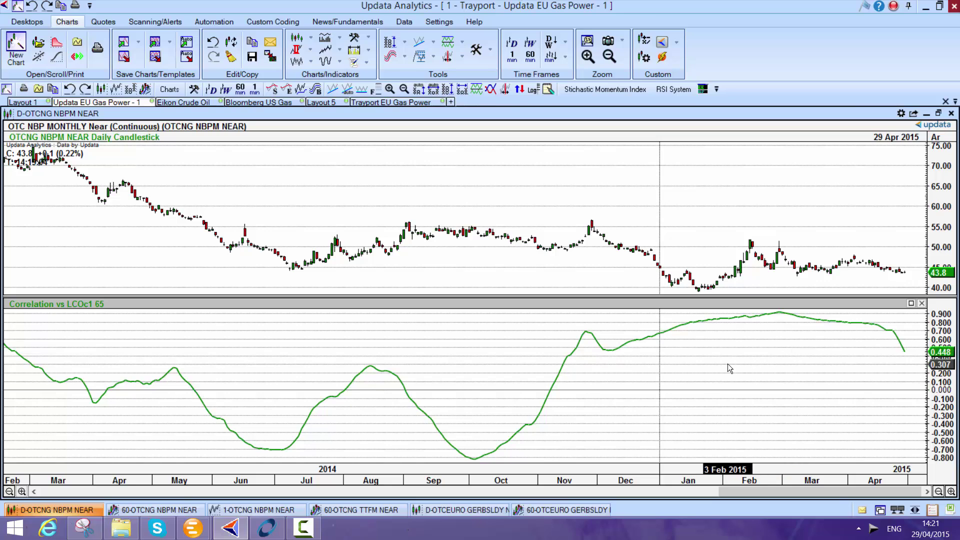
Remove the correlation pane and add a 14-period RSI pane below the NBPM NEAR chart.
mouse_move(886, 343)
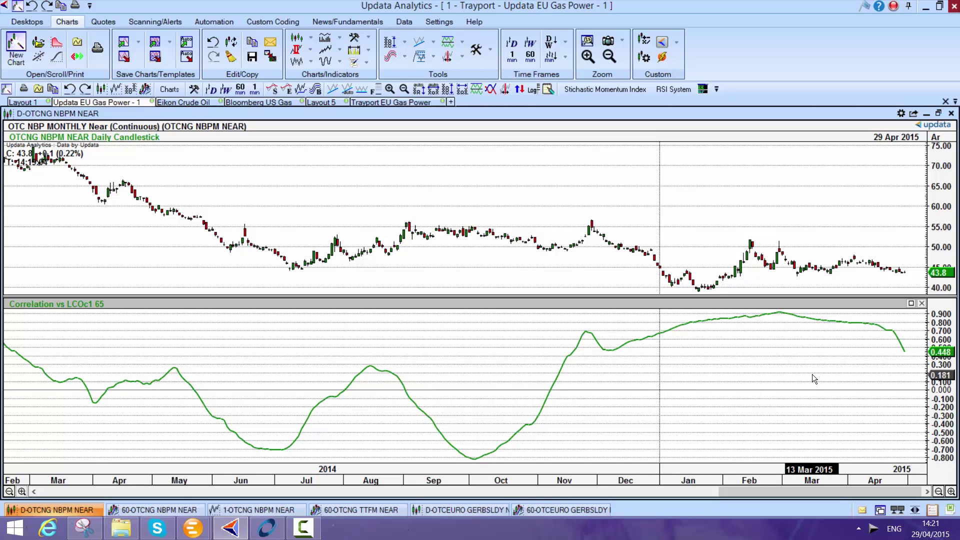
double_click(517, 133)
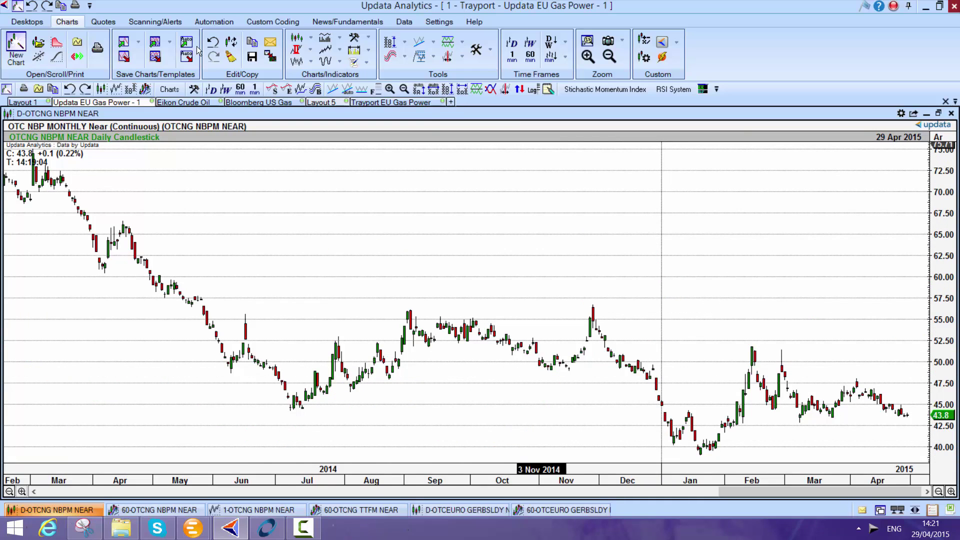
click(312, 42)
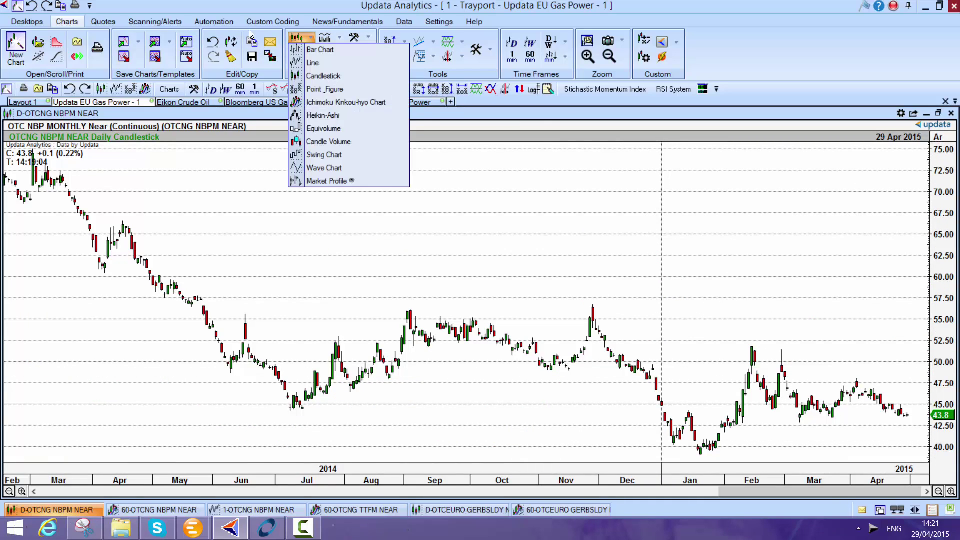
click(295, 190)
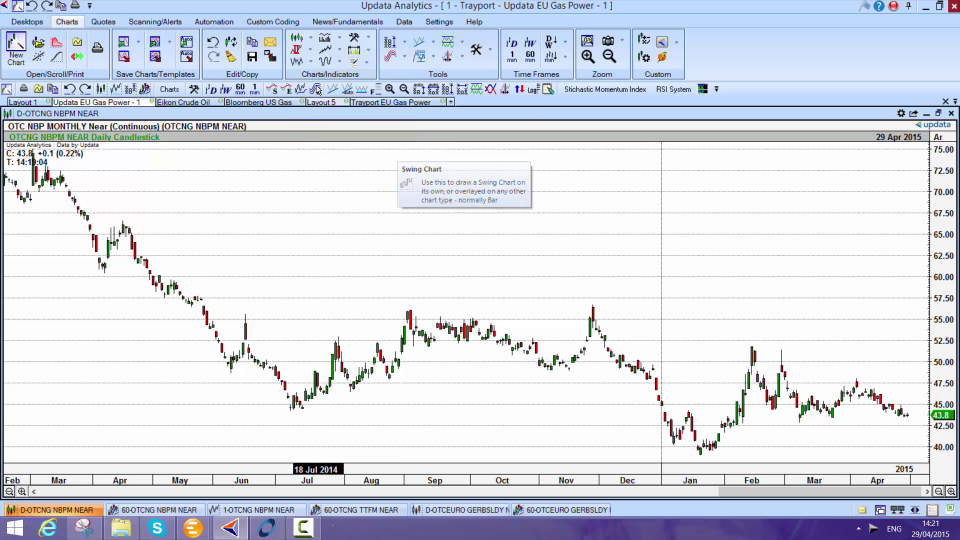
click(310, 61)
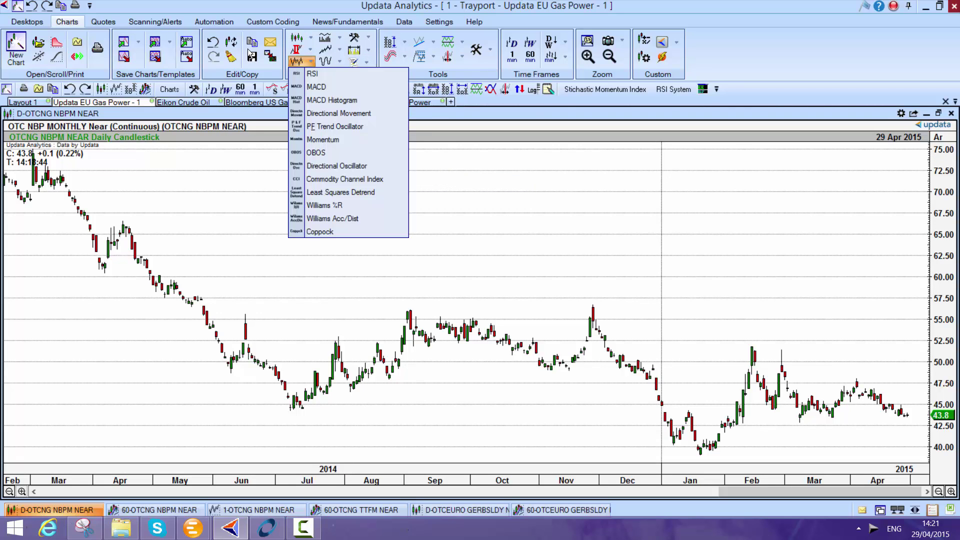
click(320, 74)
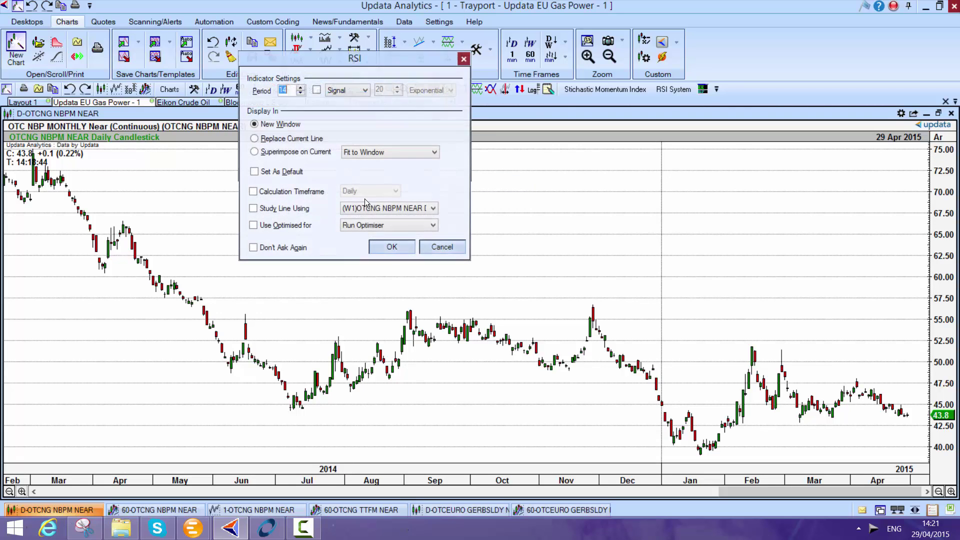
click(393, 248)
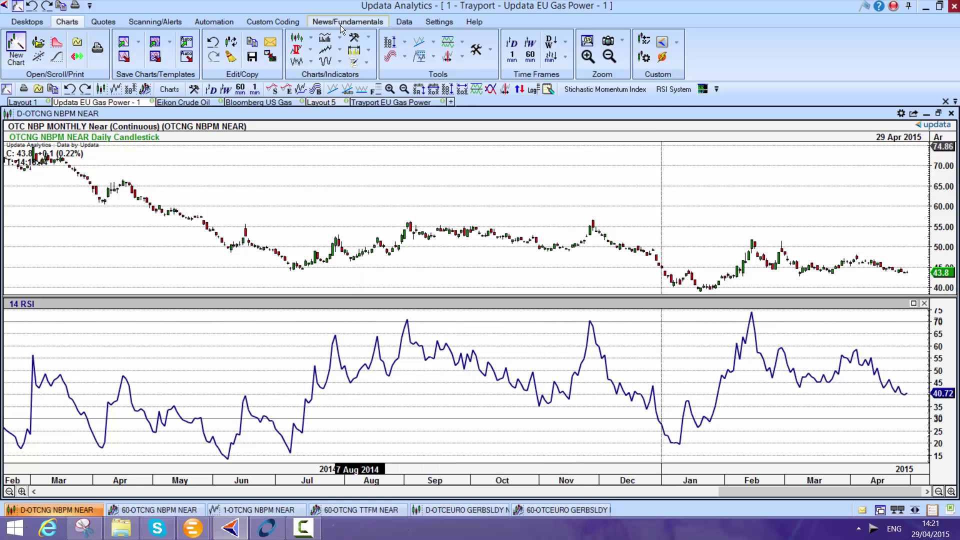
Add an annual seasonality pane, close the 14 RSI pane and enlarge the seasonality pane.
click(338, 62)
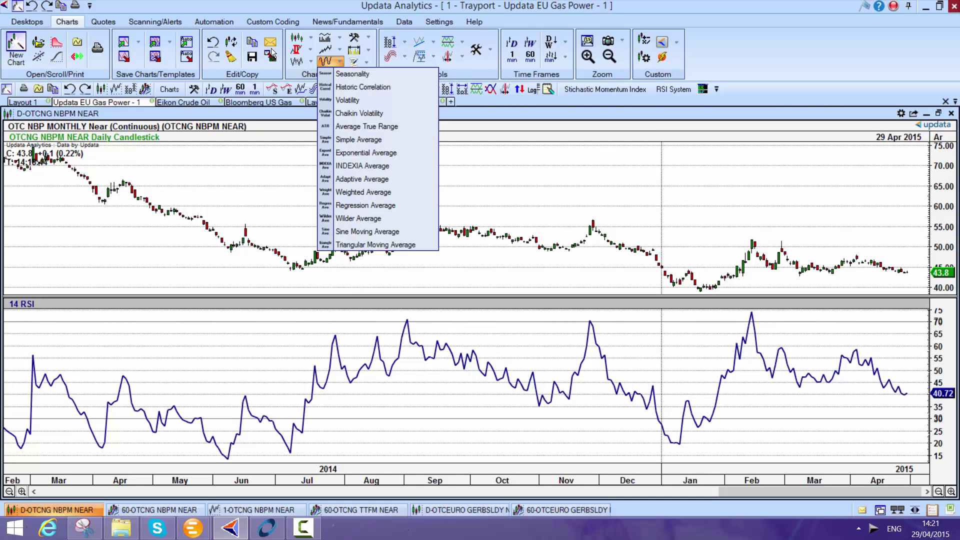
click(350, 75)
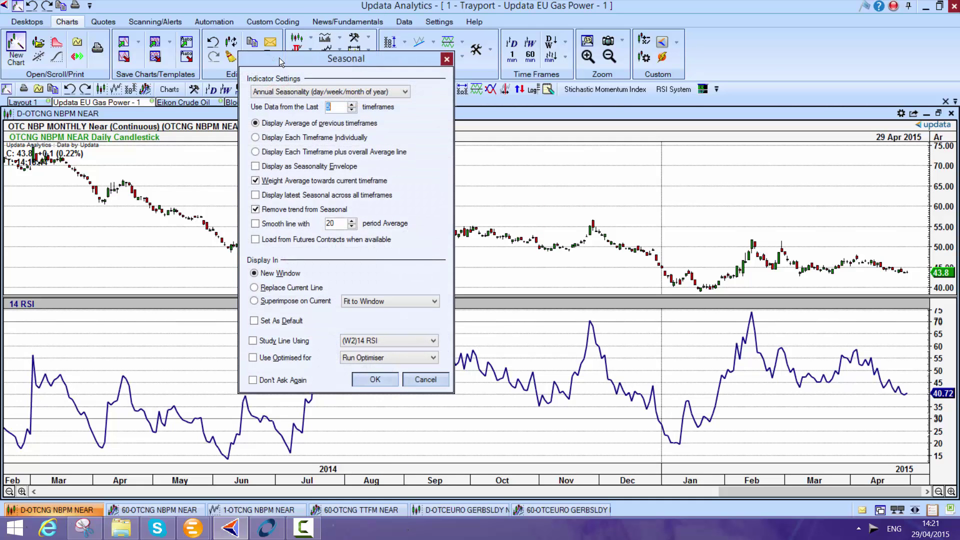
click(375, 380)
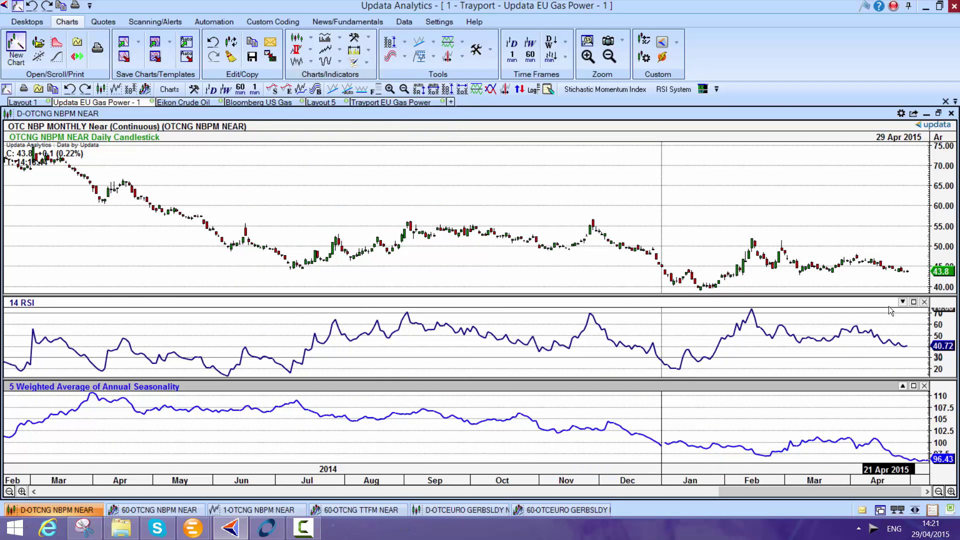
click(924, 302)
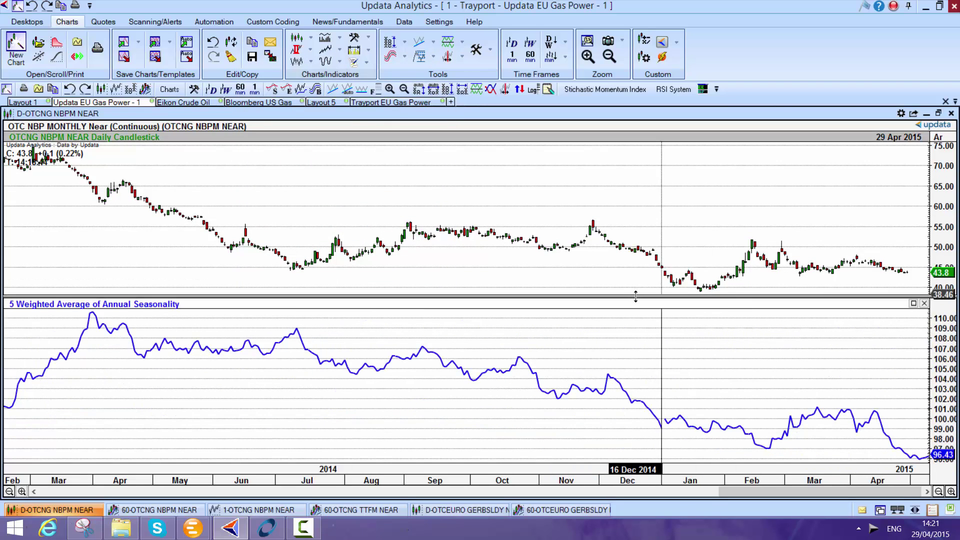
drag(637, 295, 635, 258)
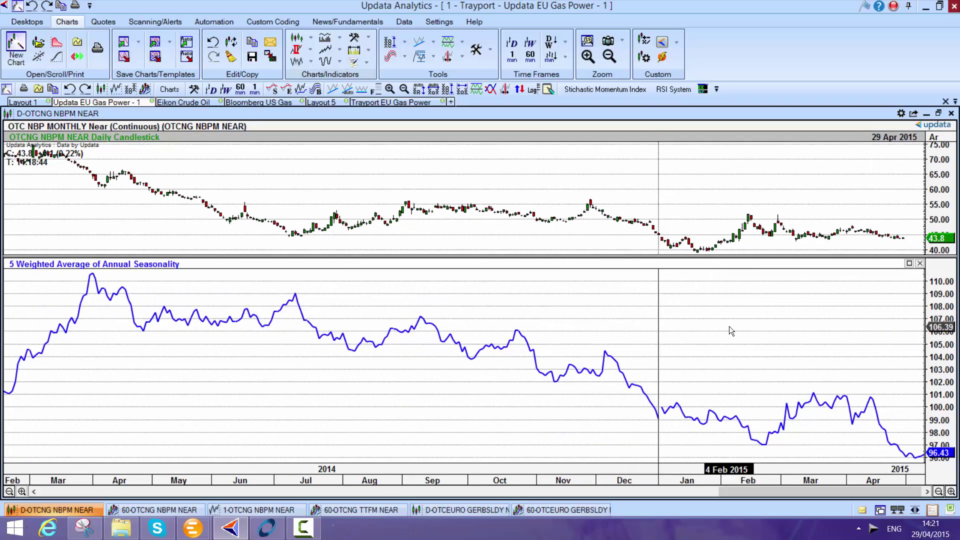
drag(654, 325, 90, 249)
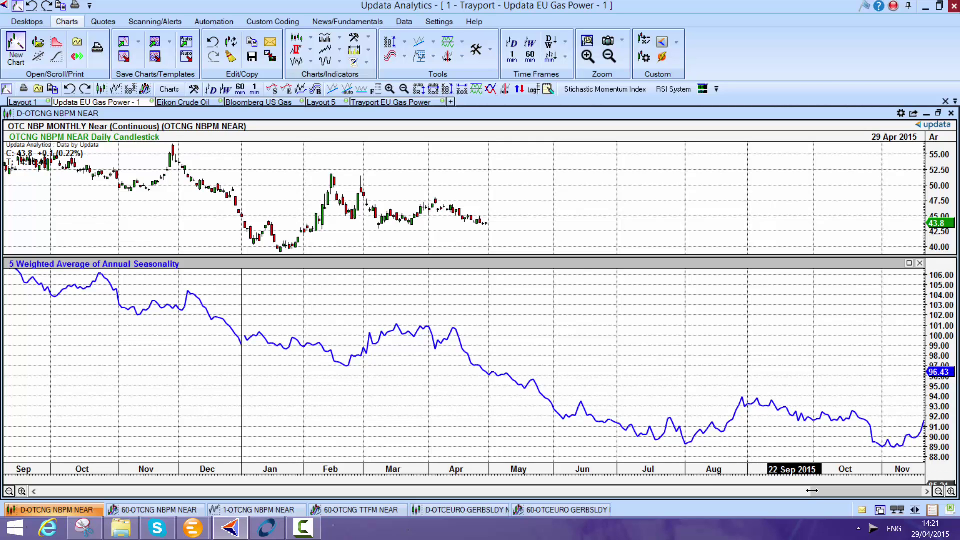
Zoom the date range out and back in, then show only the candlestick pane filling the window.
drag(811, 491, 620, 501)
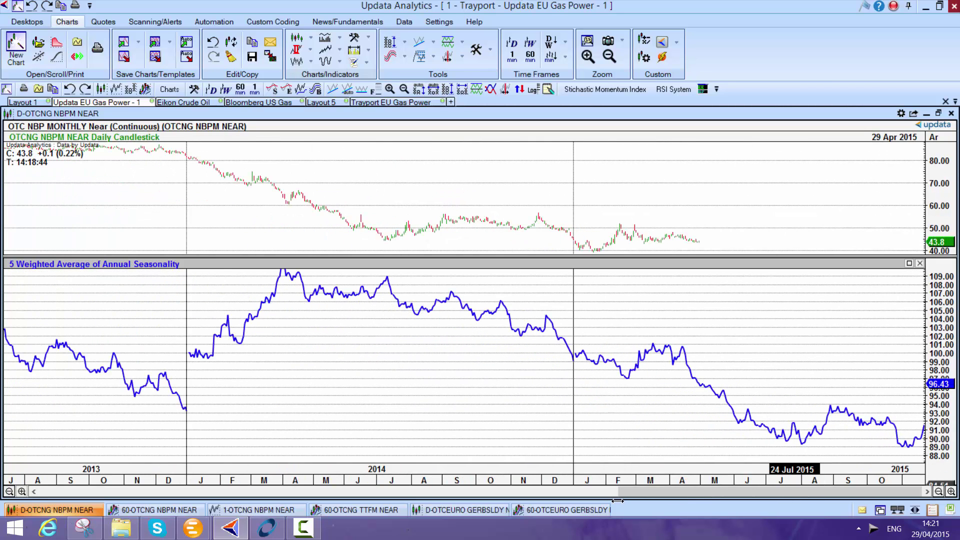
drag(726, 505, 787, 505)
double_click(471, 146)
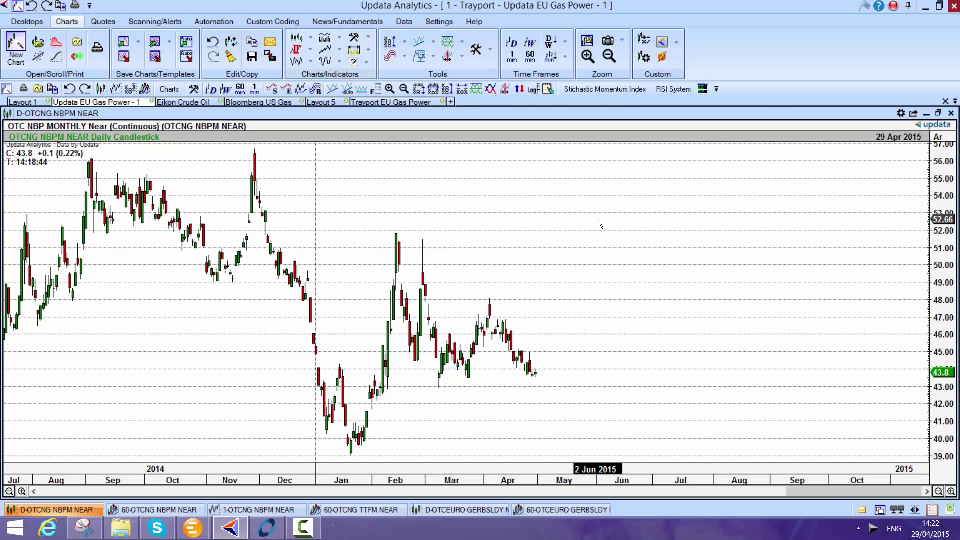
Make the daily chart Point & Figure, tile the windows and maximise the 60-minute NBPM NEAR chart.
key(p)
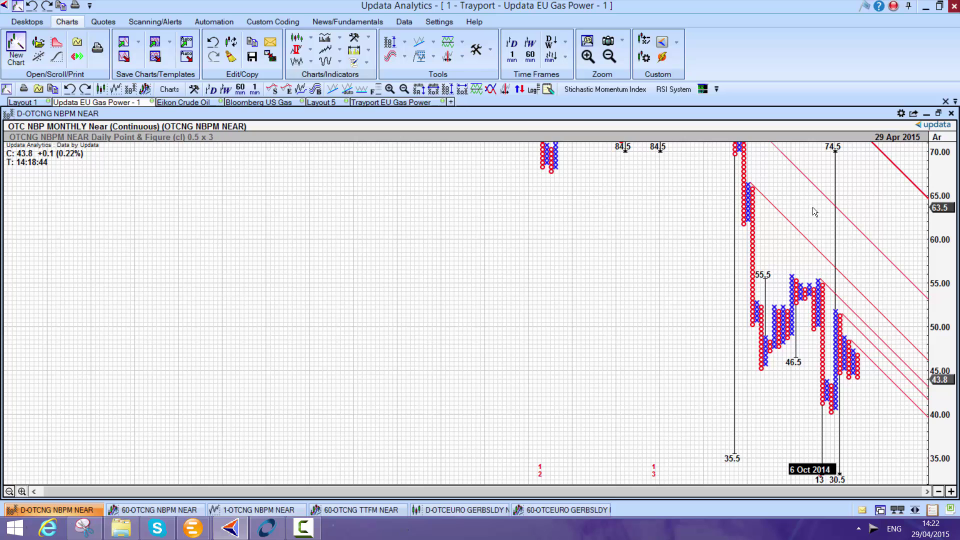
click(433, 91)
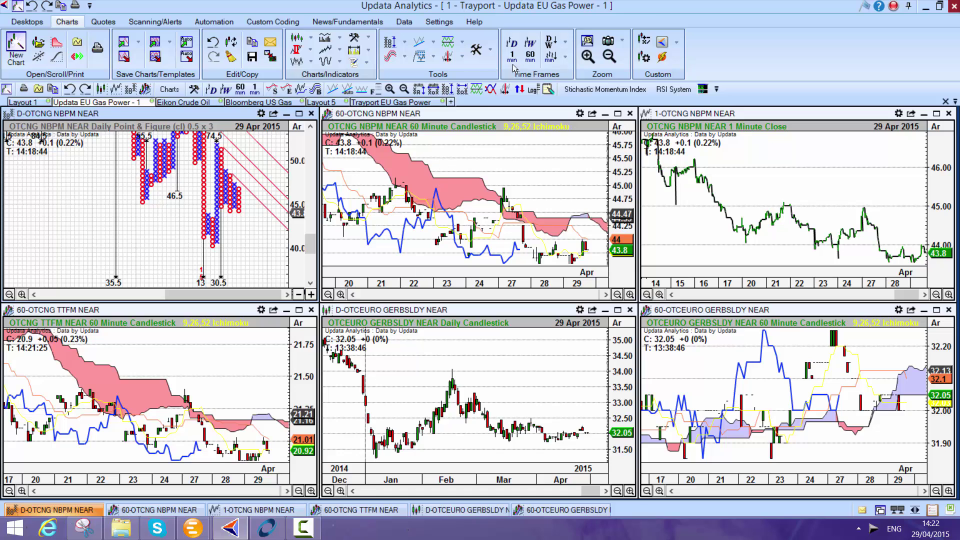
click(555, 56)
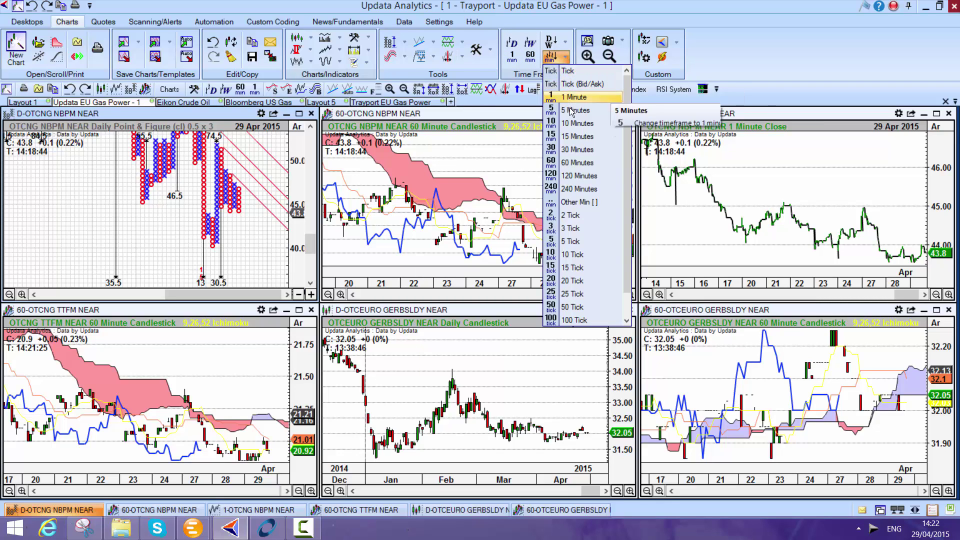
click(524, 134)
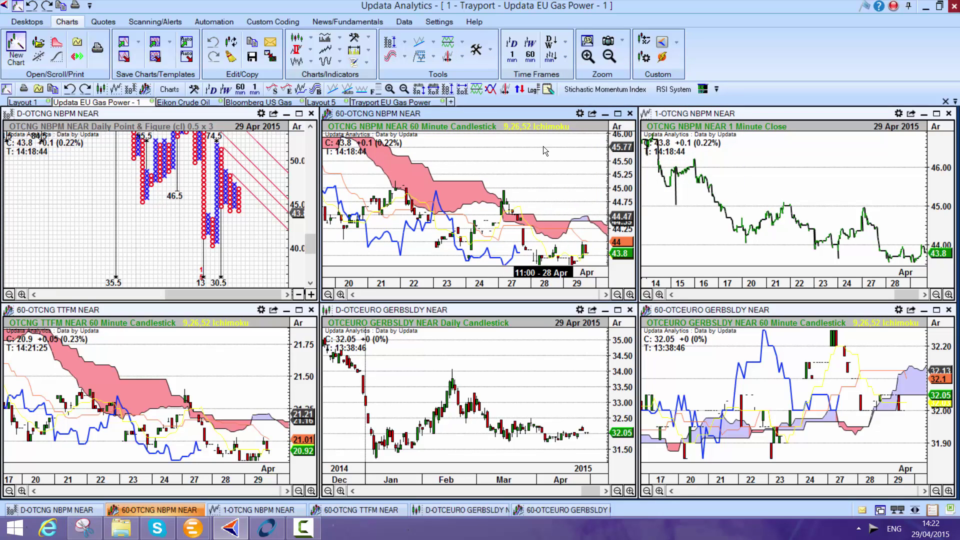
click(617, 114)
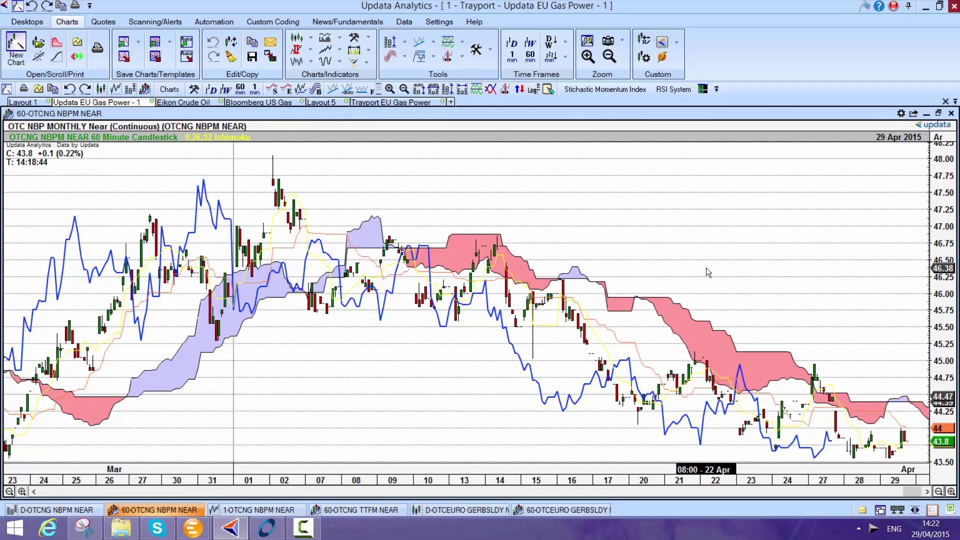
click(434, 58)
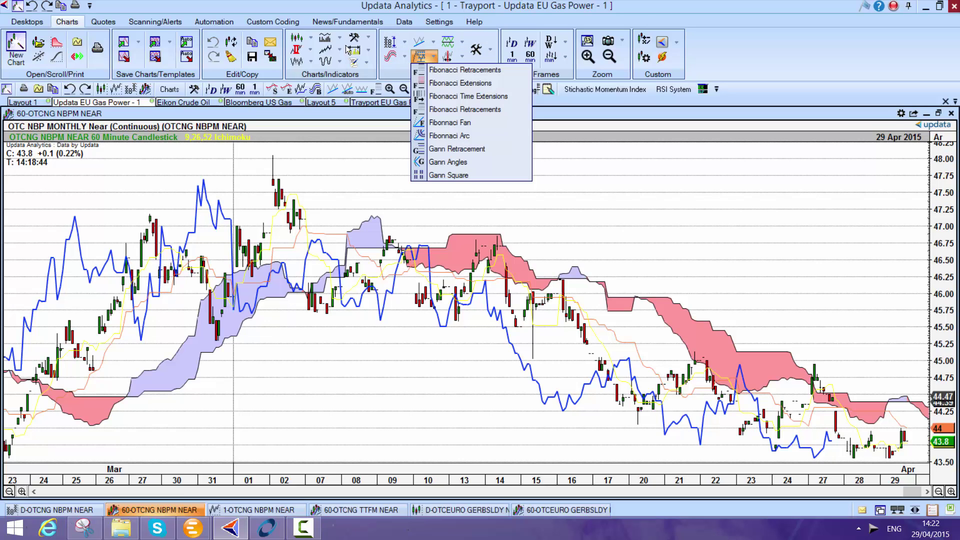
click(386, 170)
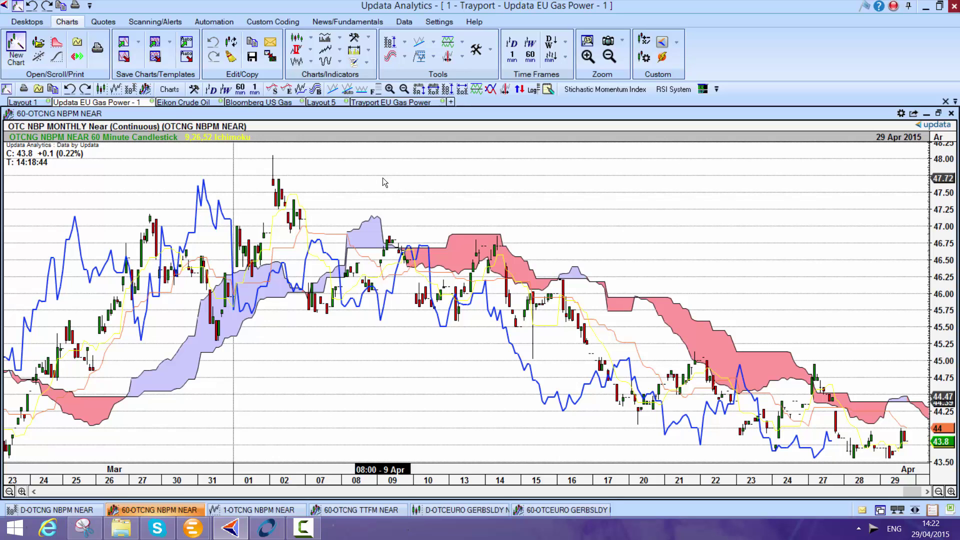
key(ctrl+n)
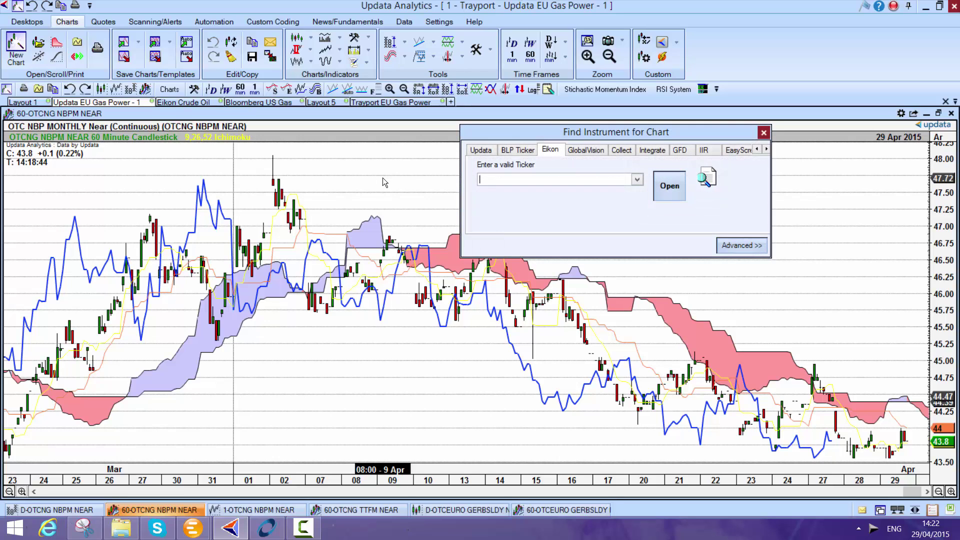
click(586, 149)
drag(764, 233, 761, 172)
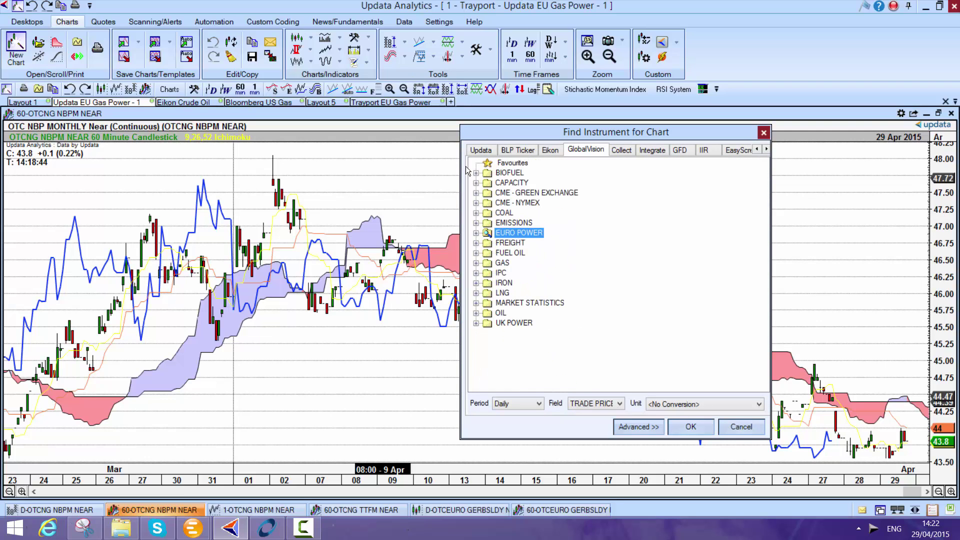
click(476, 234)
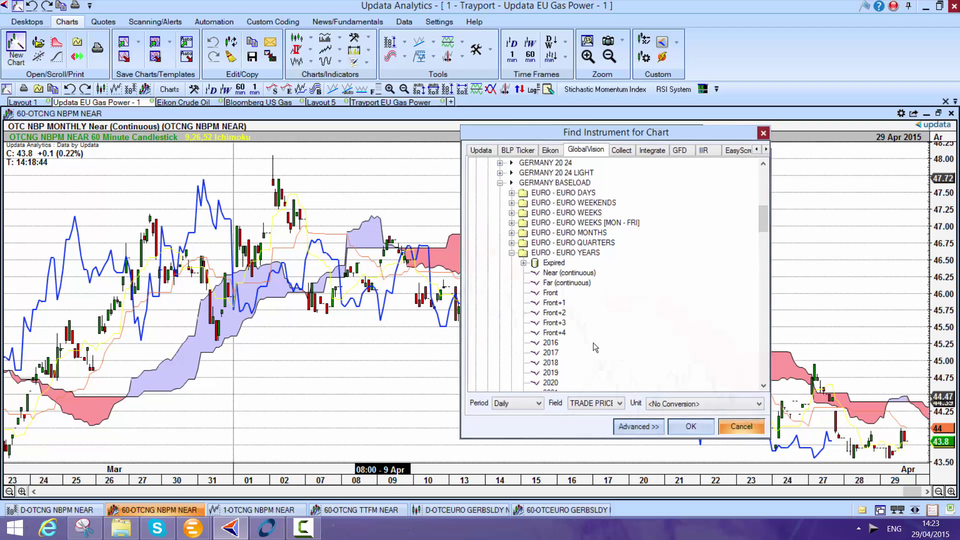
click(742, 428)
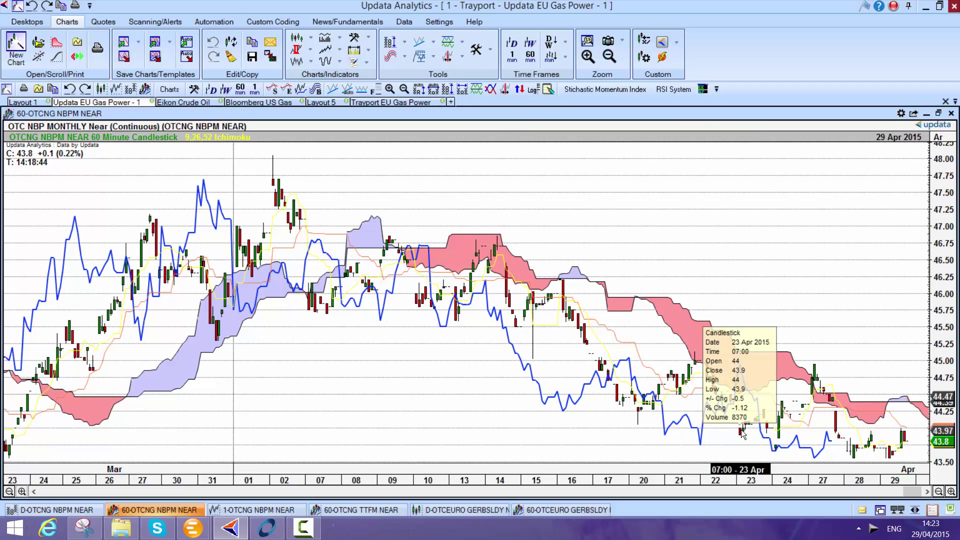
Switch to Layout 5 with the NBP and Germany baseload forward curves.
click(329, 103)
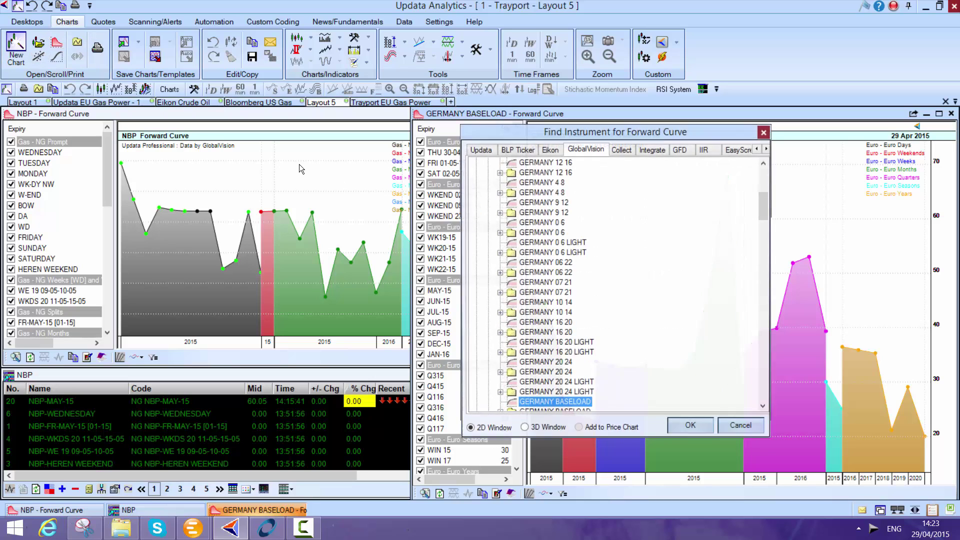
Create a maximised GERMANY BASELOAD forward curve plus a watchlist of its contracts sorted by % Chg.
click(695, 428)
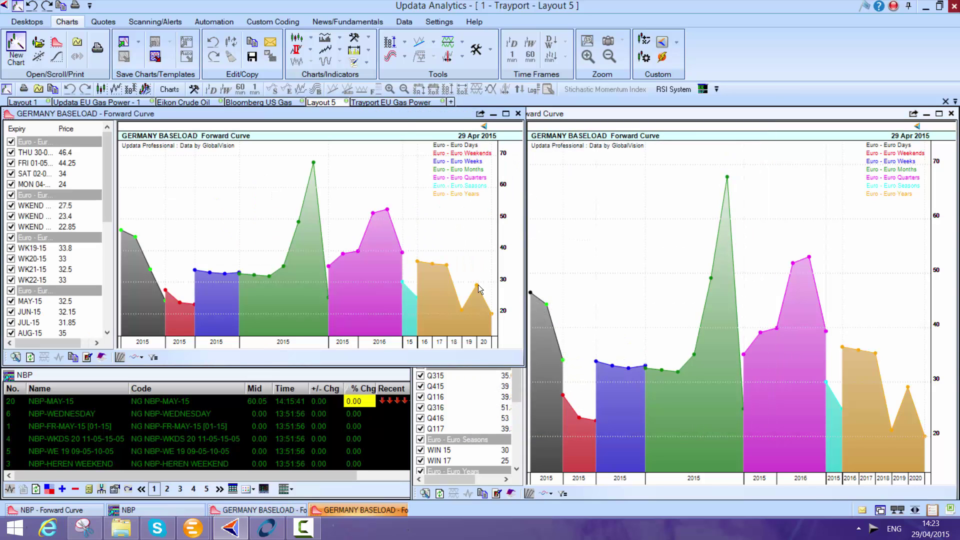
double_click(401, 111)
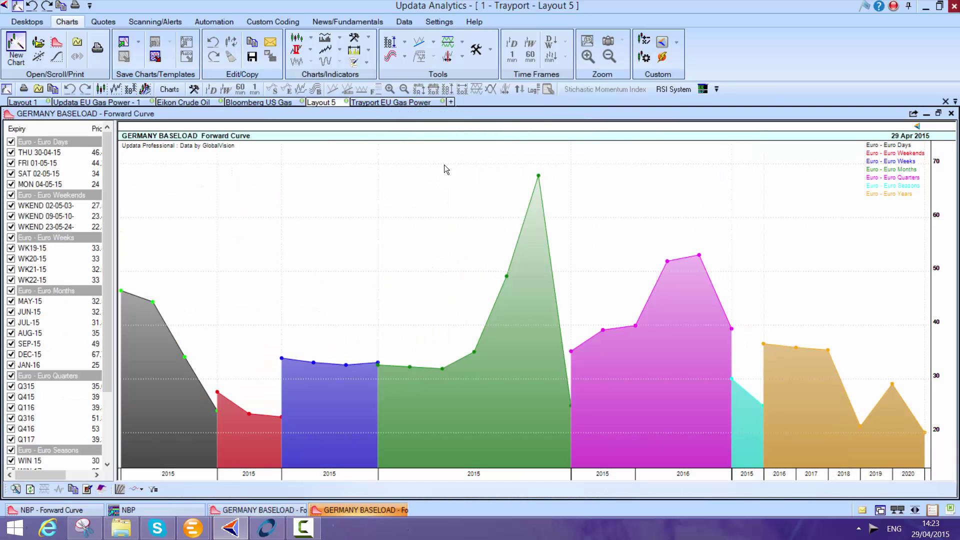
right_click(444, 164)
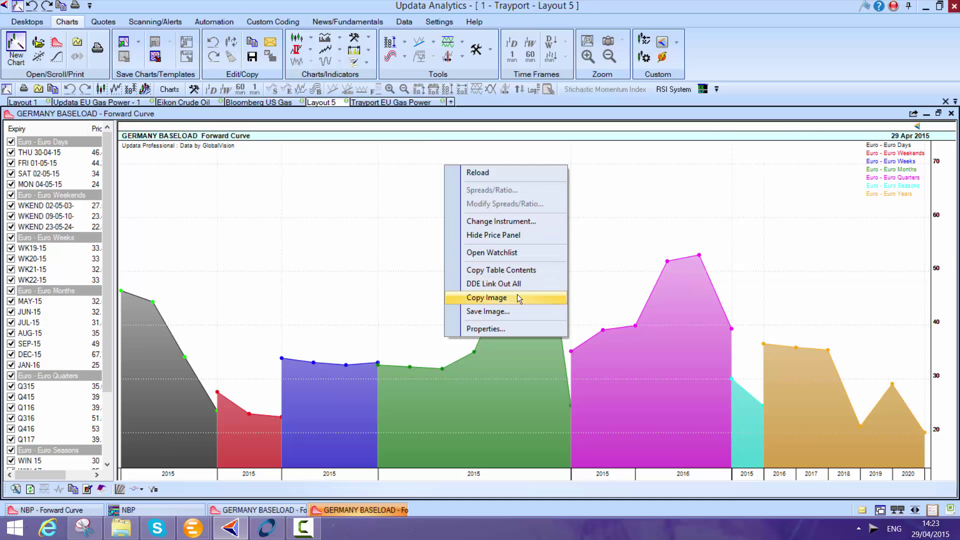
click(522, 254)
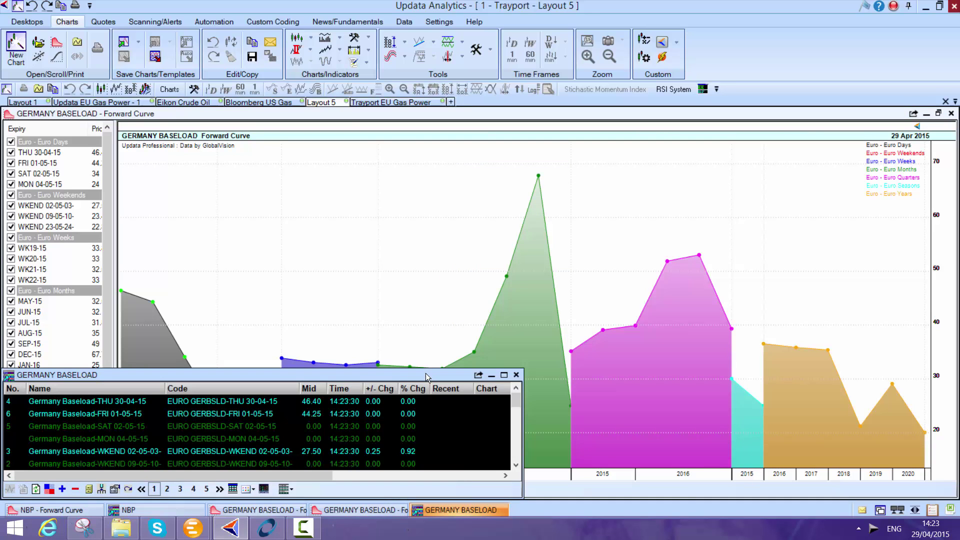
drag(428, 376, 425, 252)
click(415, 264)
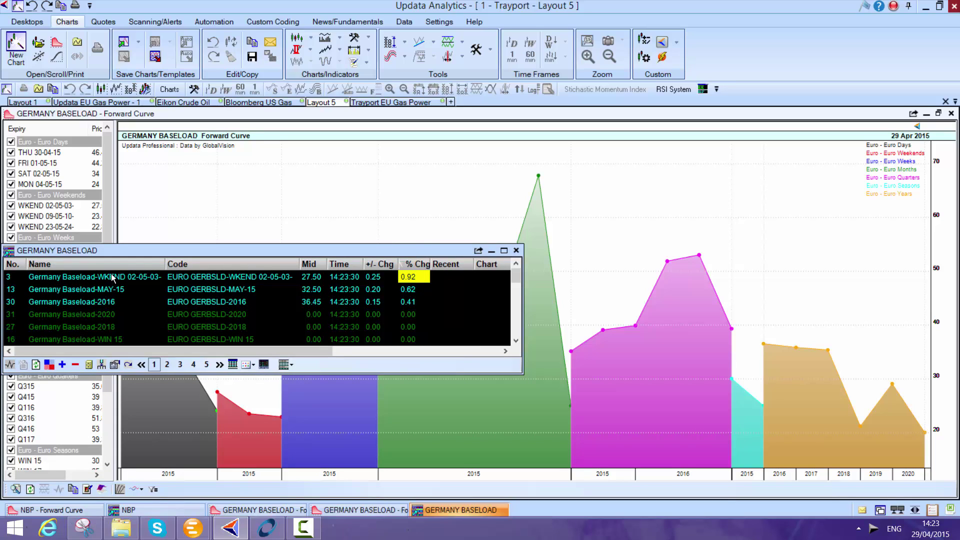
click(303, 180)
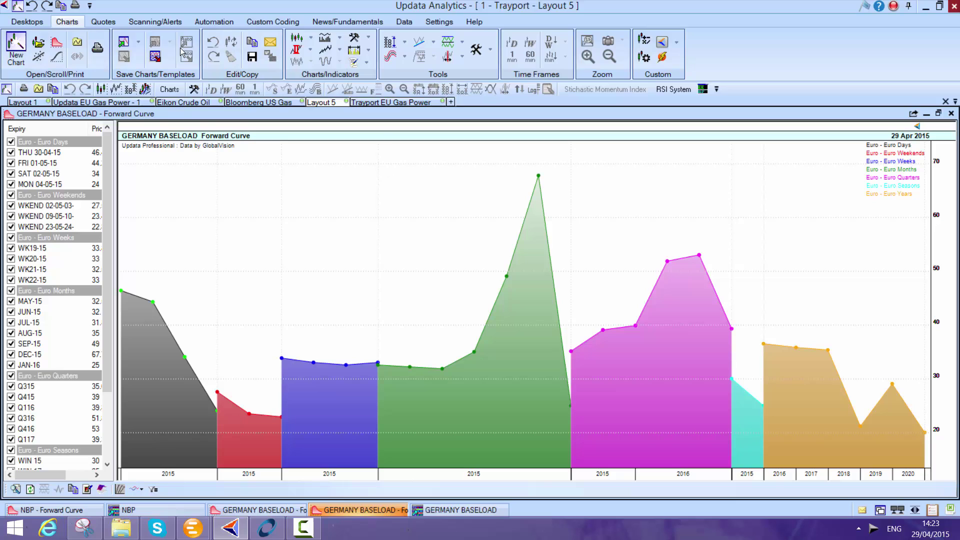
Load the four-chart Trayport EU Gas Power layout and show the Custom Coding ribbon.
scroll(172, 22, down, 3)
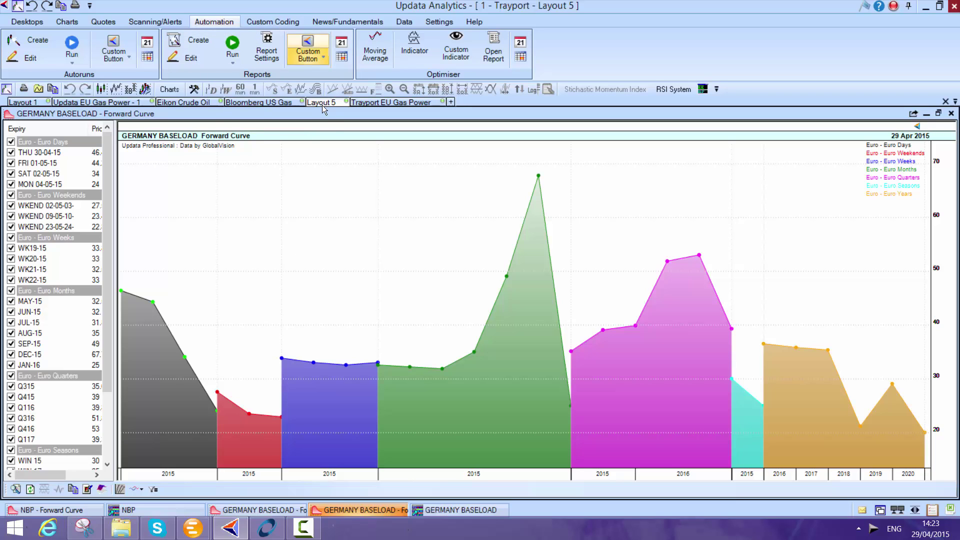
click(380, 101)
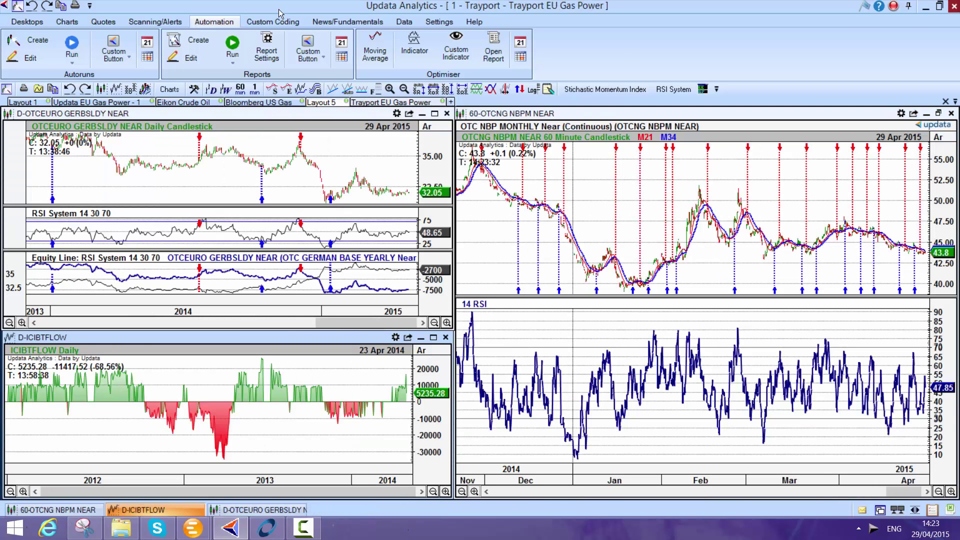
click(282, 22)
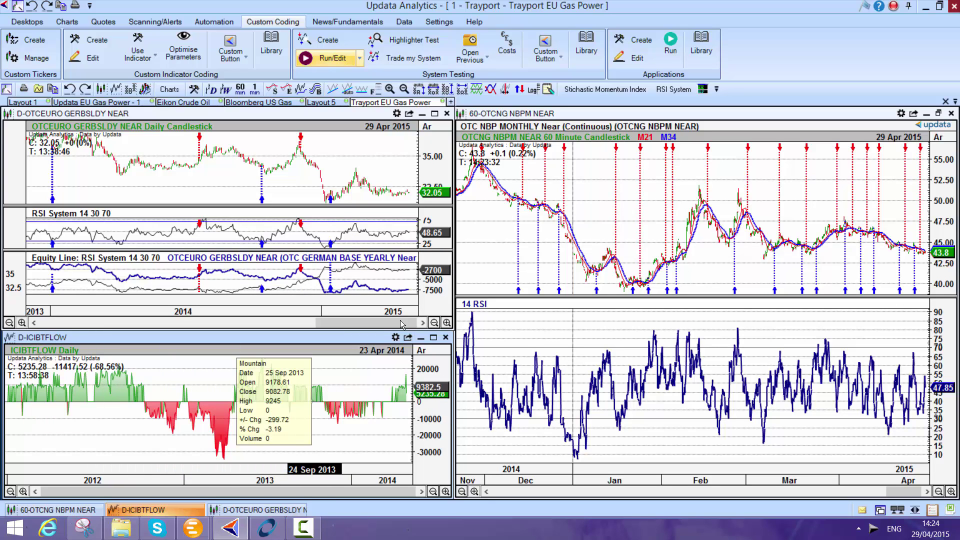
Open the System Test Library and collapse categories down to Energy Trading Systems.
click(590, 44)
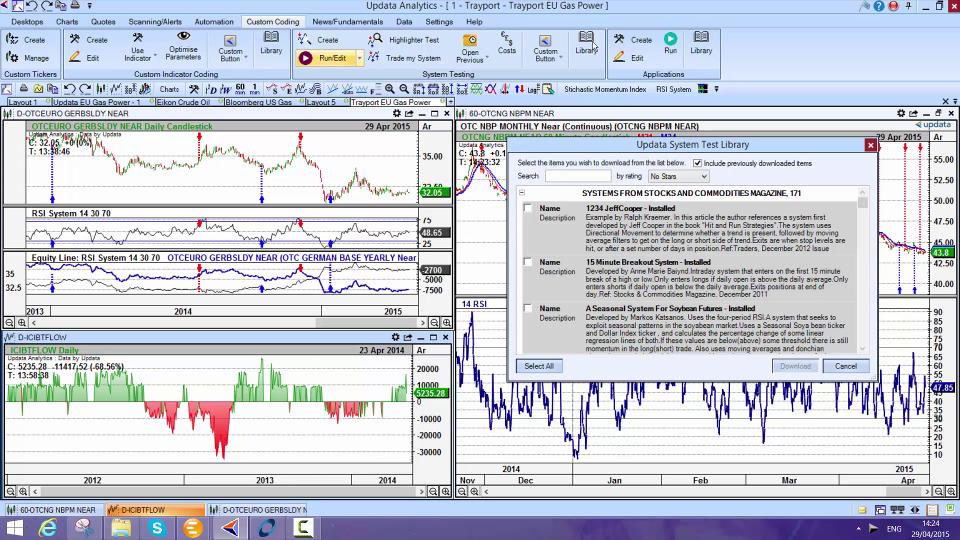
click(522, 193)
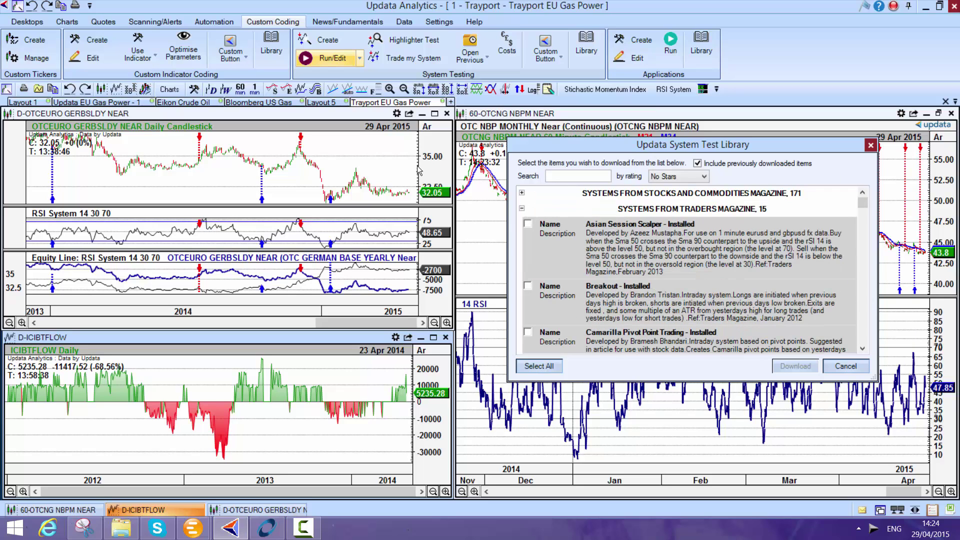
click(522, 208)
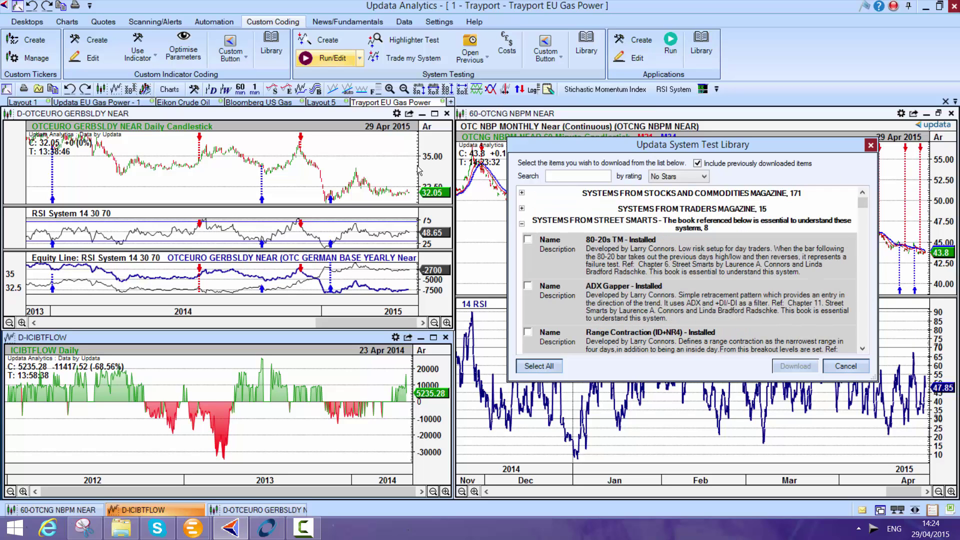
click(522, 224)
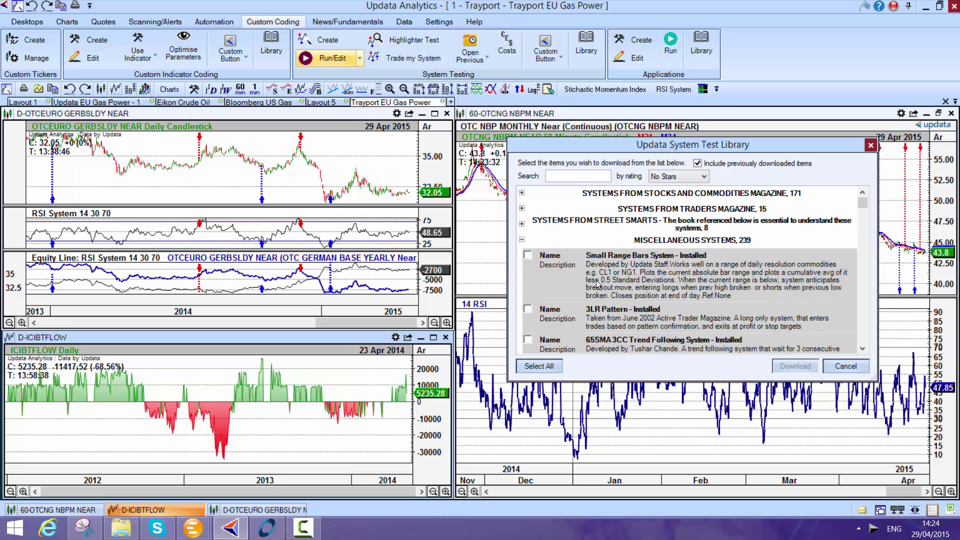
click(766, 245)
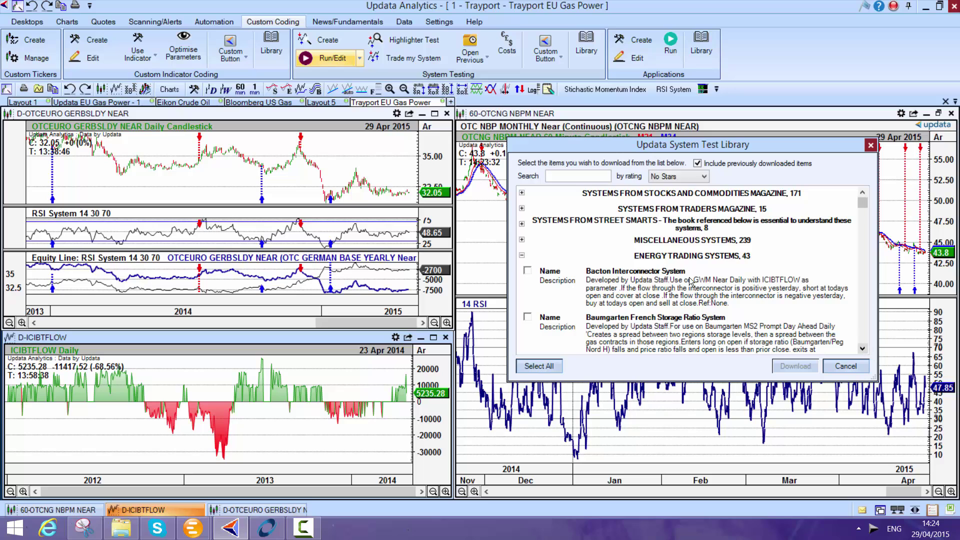
Browse the Energy Trading Systems list, then close the library without downloading.
scroll(865, 216, down, 1)
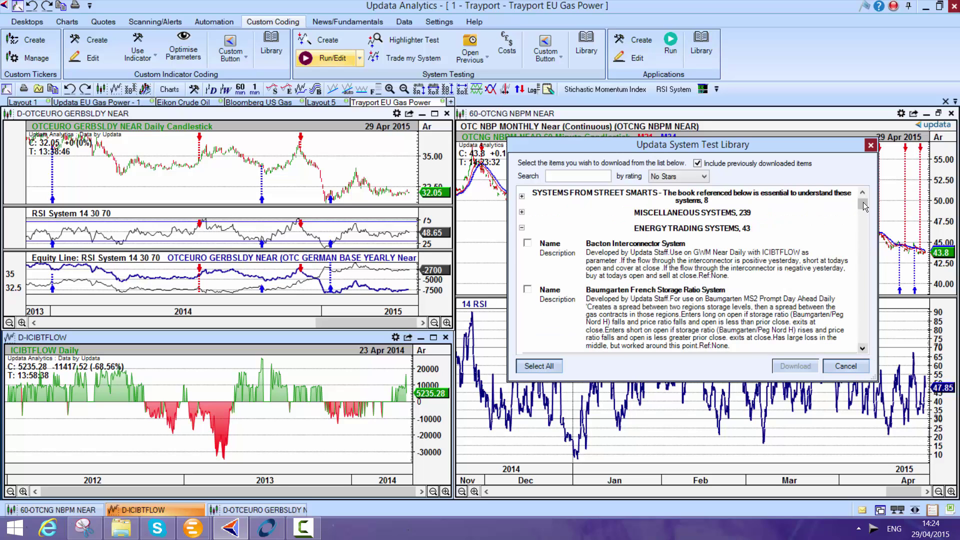
click(866, 217)
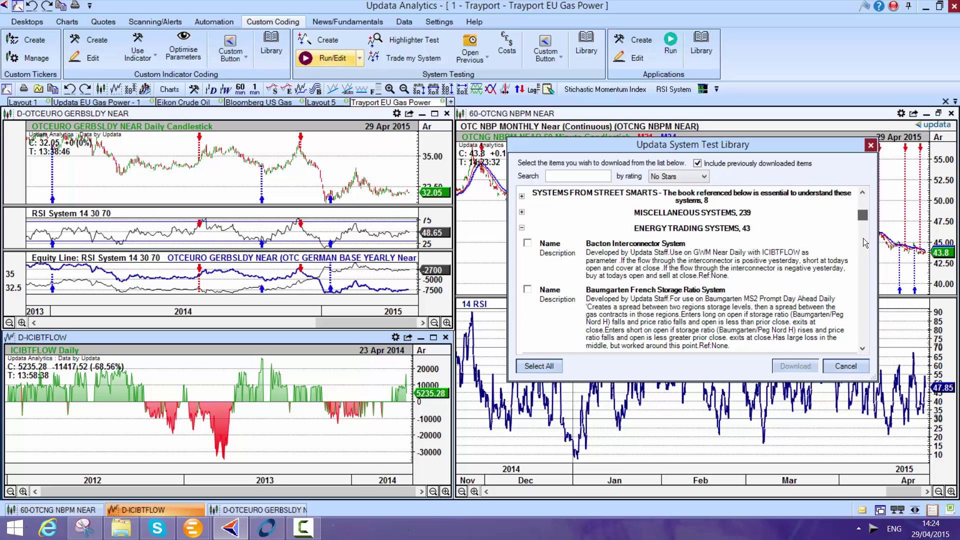
click(862, 349)
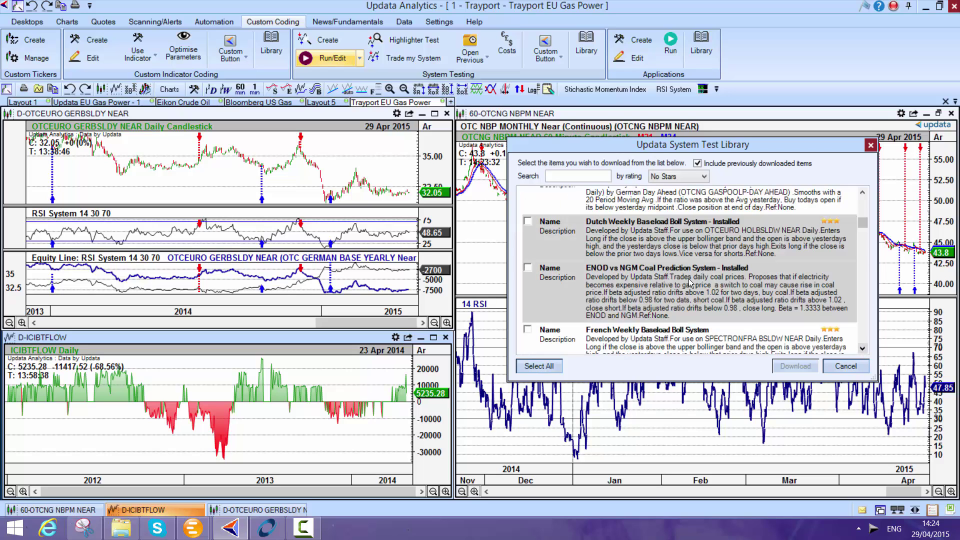
click(862, 348)
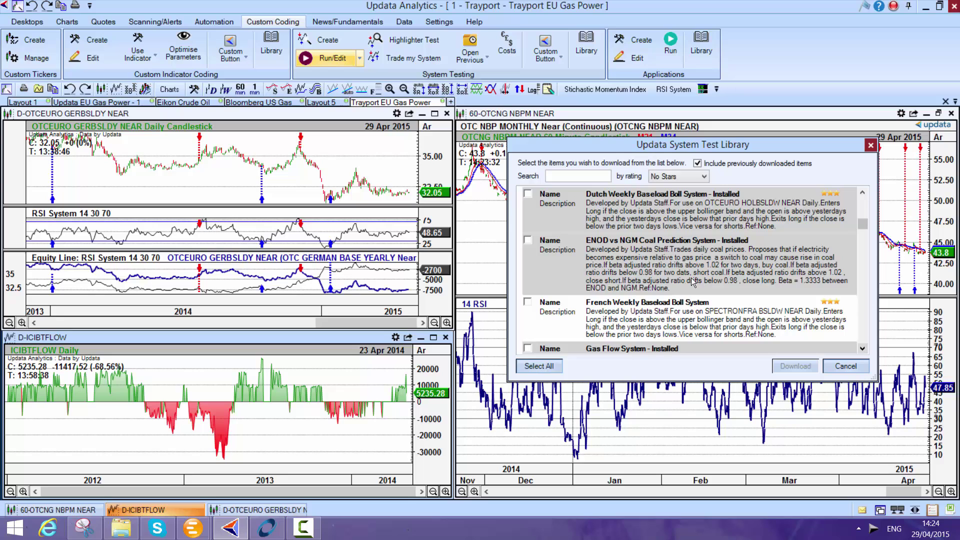
scroll(693, 283, down, 4)
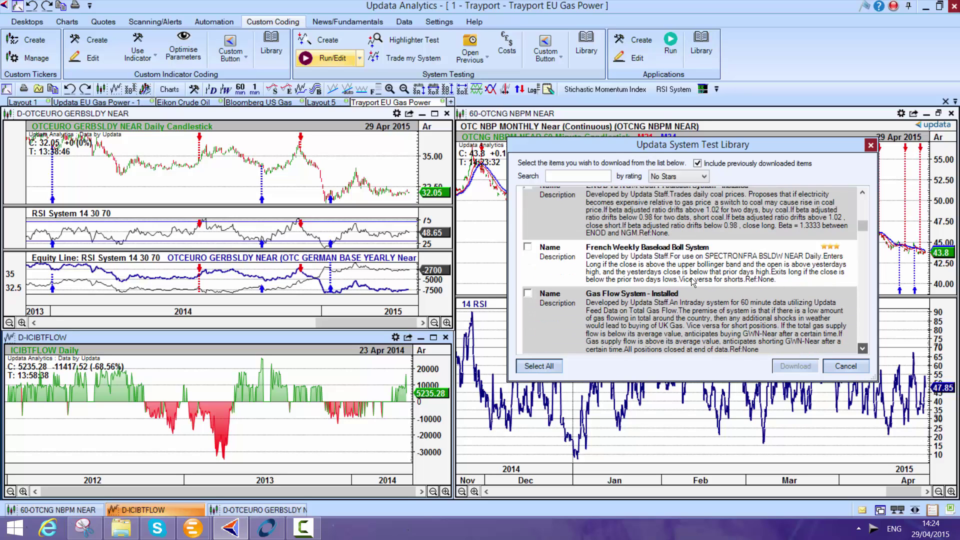
scroll(693, 282, down, 2)
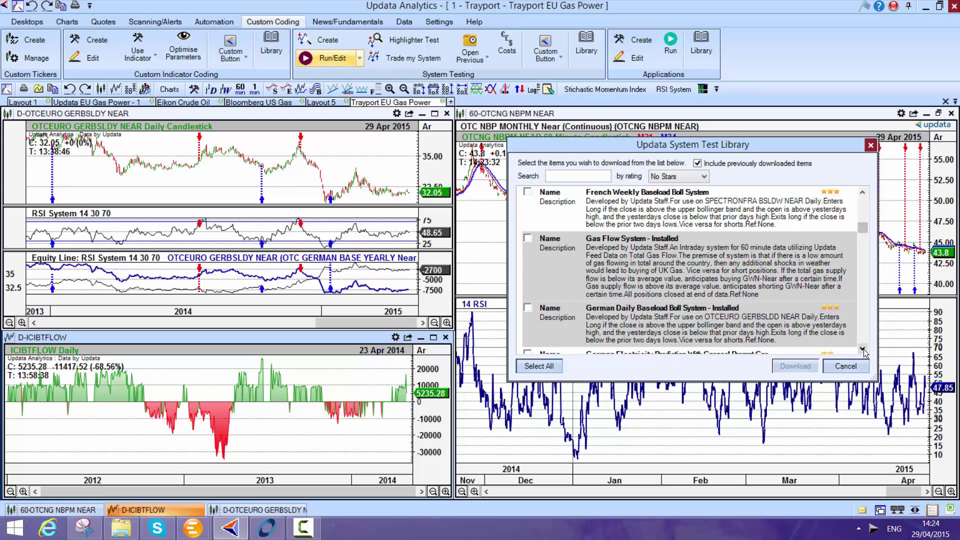
click(860, 368)
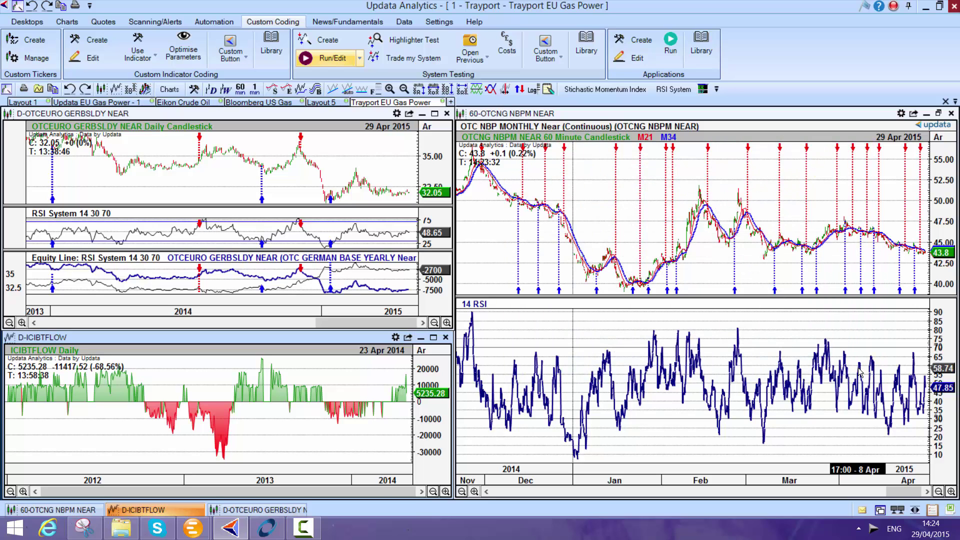
Open FlipFlopStoplossSystem.tai in the System Analyser and start optimising its parameters.
click(334, 59)
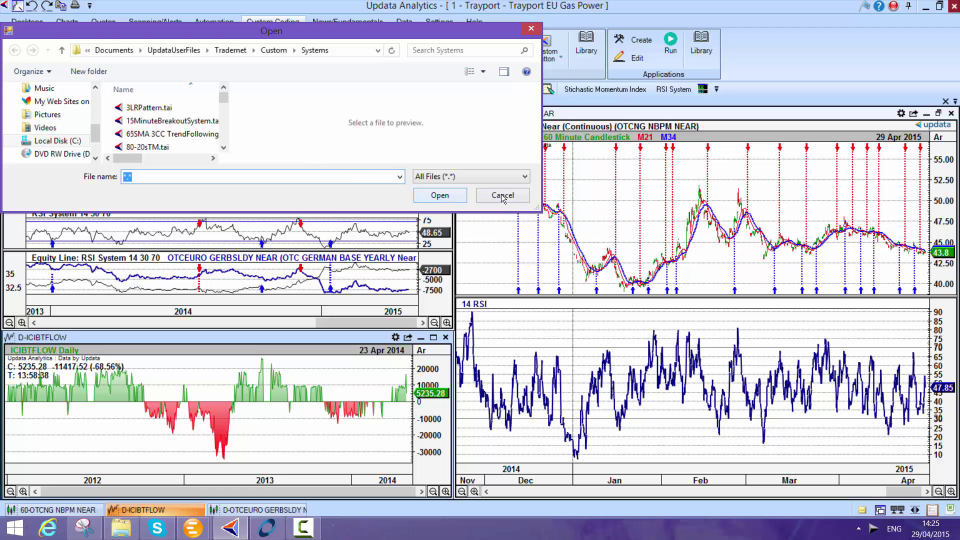
click(301, 141)
text(fl)
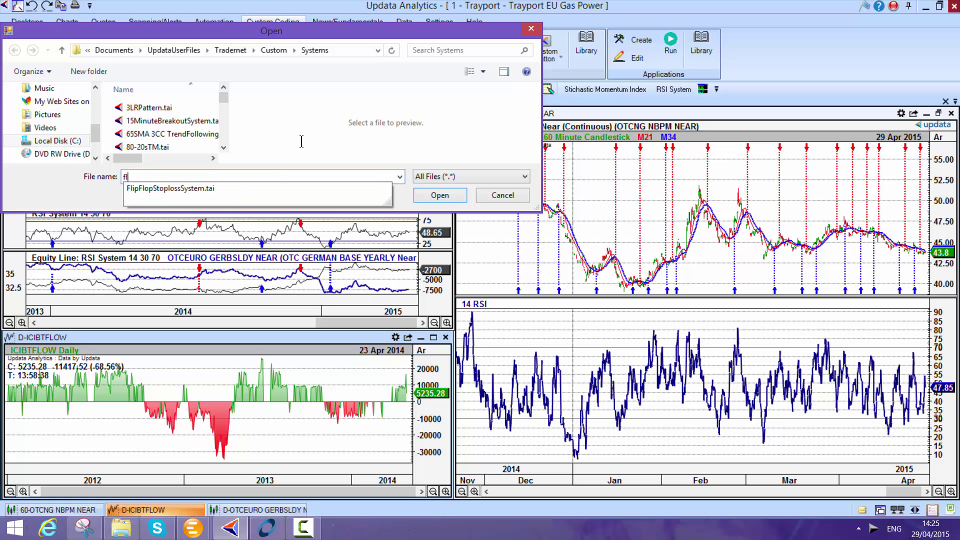
text(i)
key(Down)
key(Return)
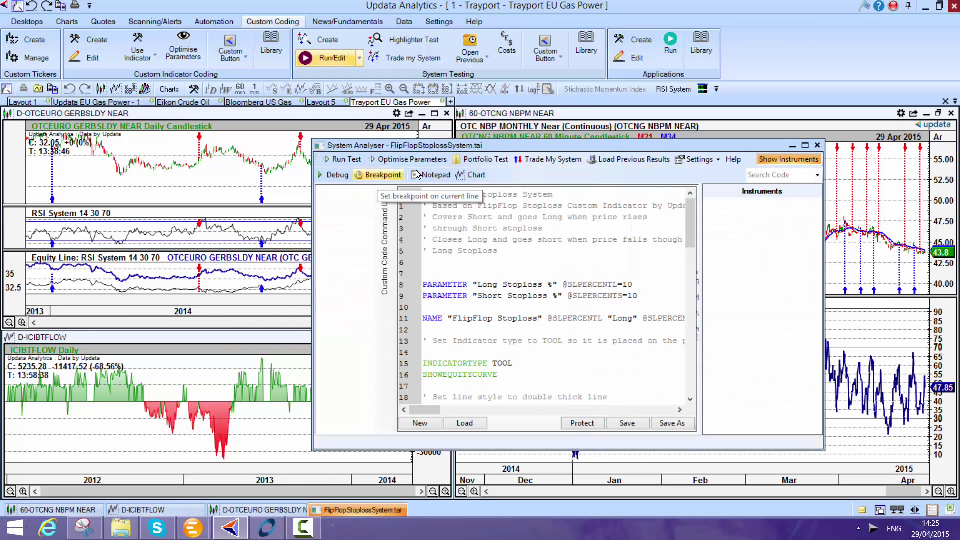
click(409, 159)
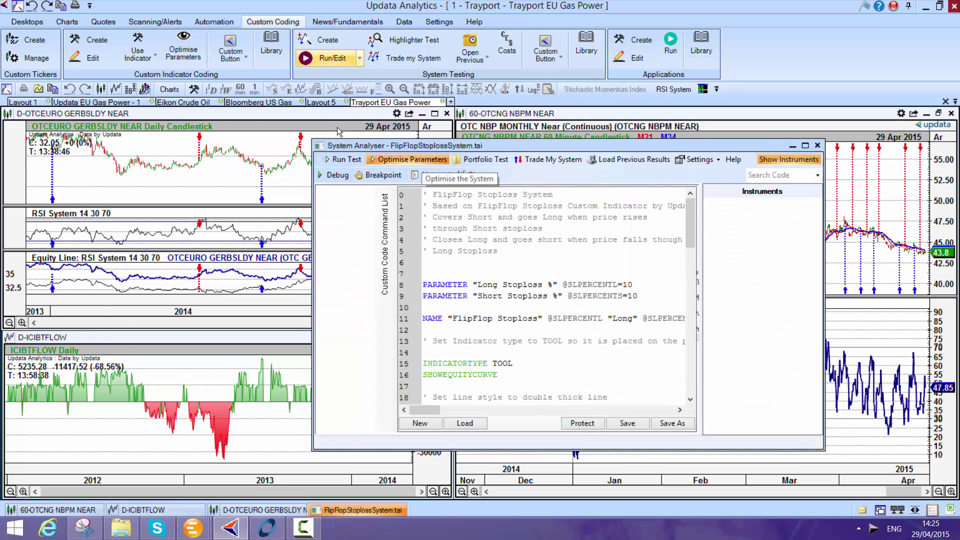
Set Long and Short Stoploss optimisation ranges from 2 to 8 with step 0.25.
click(317, 358)
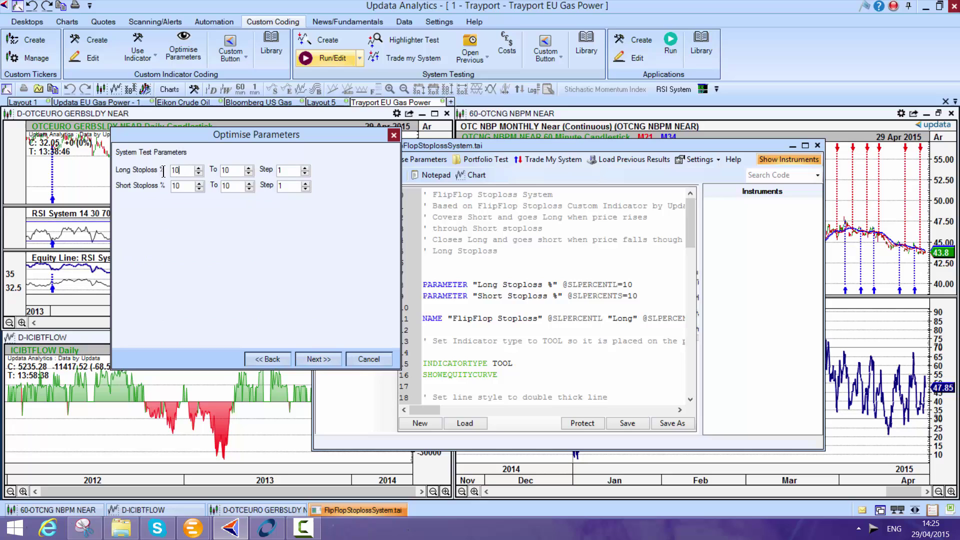
double_click(177, 170)
text(2)
key(Tab)
text(8)
double_click(170, 187)
text(2)
key(Tab)
text(8)
double_click(289, 171)
text(0.25)
key(Tab)
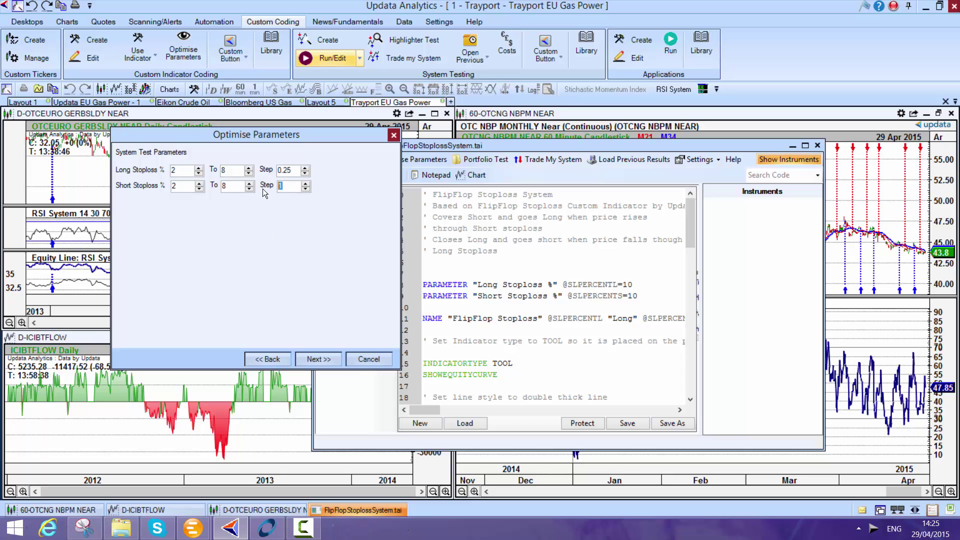
text(0.25)
Choose OTCNG NBPM NEAR as the single instrument and test on 60 Minutes data.
click(319, 359)
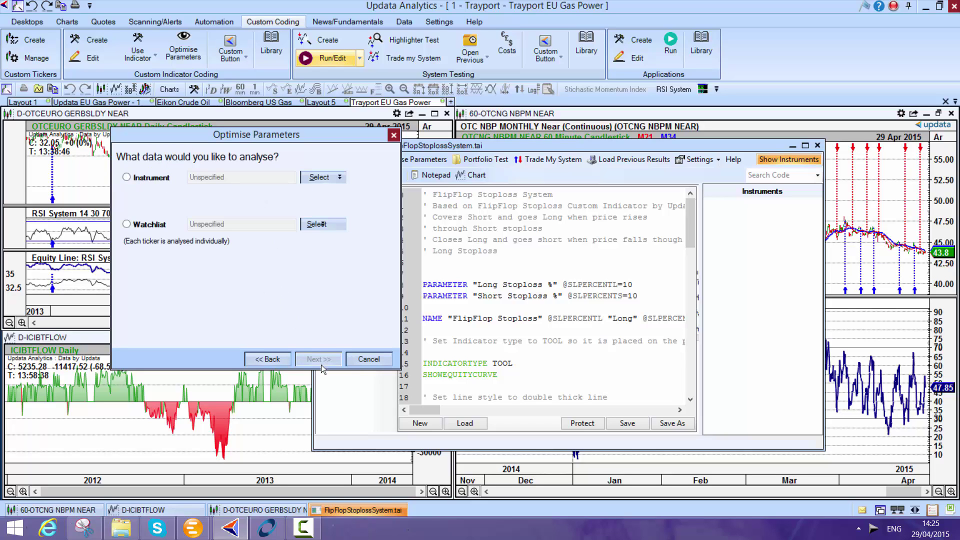
click(330, 178)
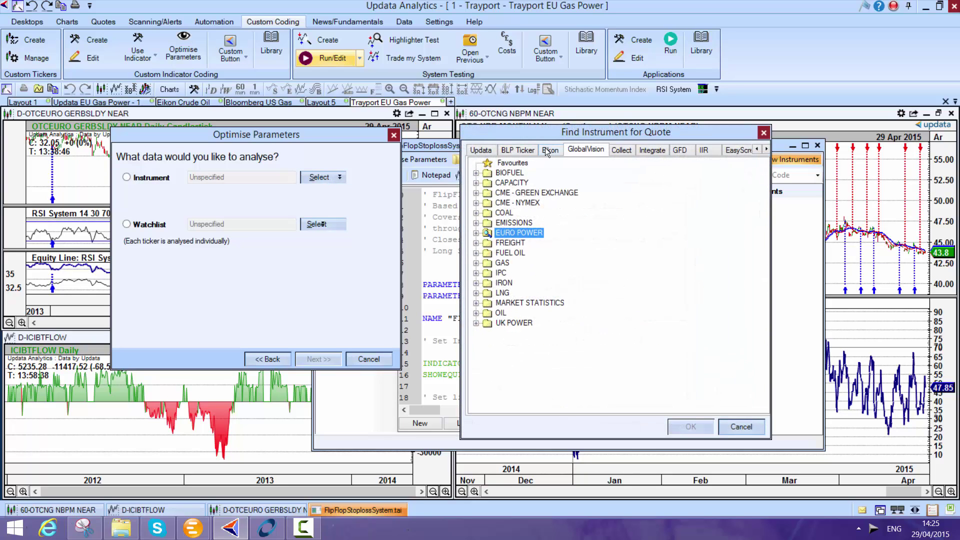
click(481, 150)
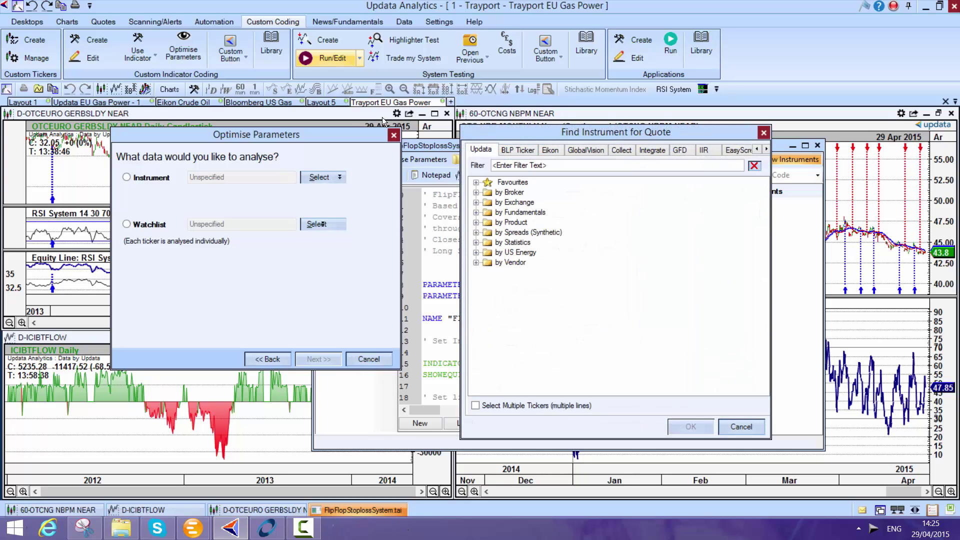
click(476, 182)
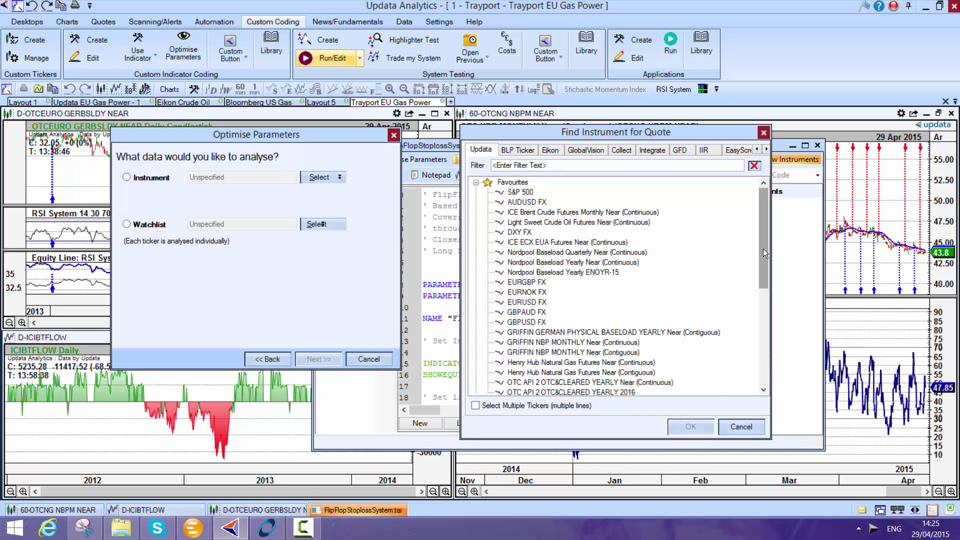
drag(763, 248, 767, 310)
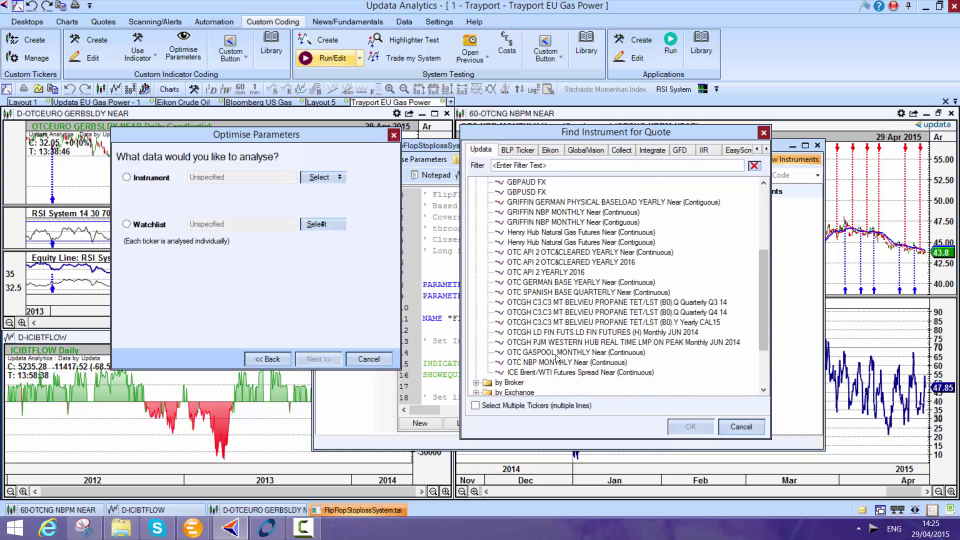
double_click(558, 362)
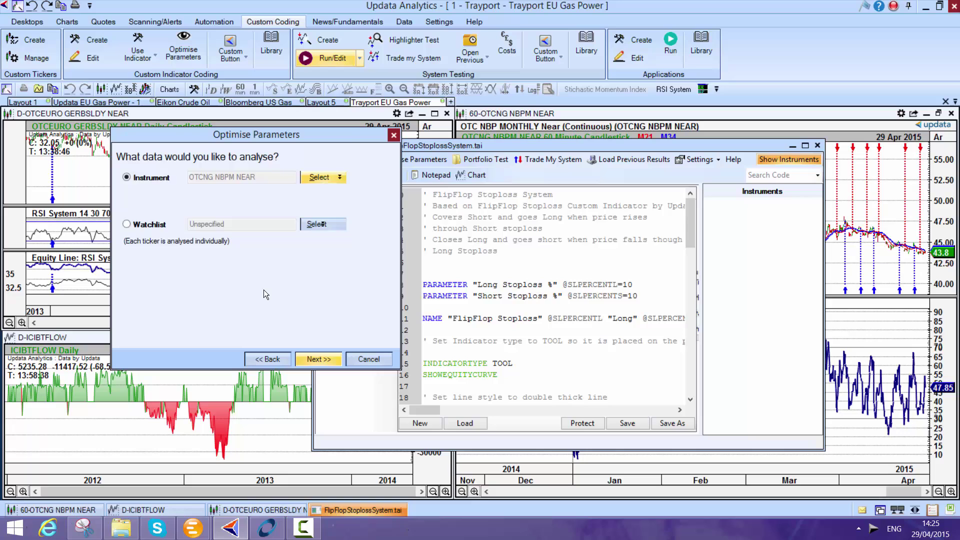
key(Return)
click(285, 178)
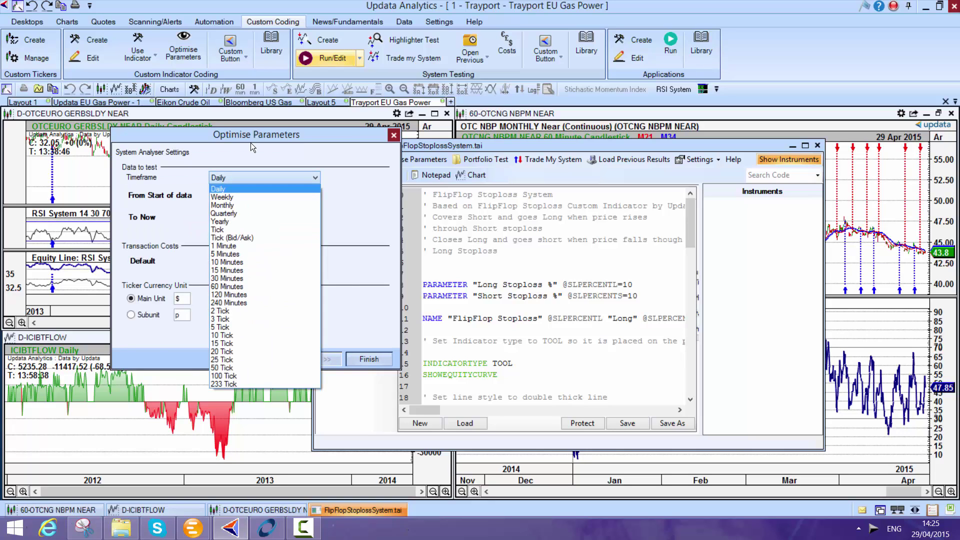
click(295, 287)
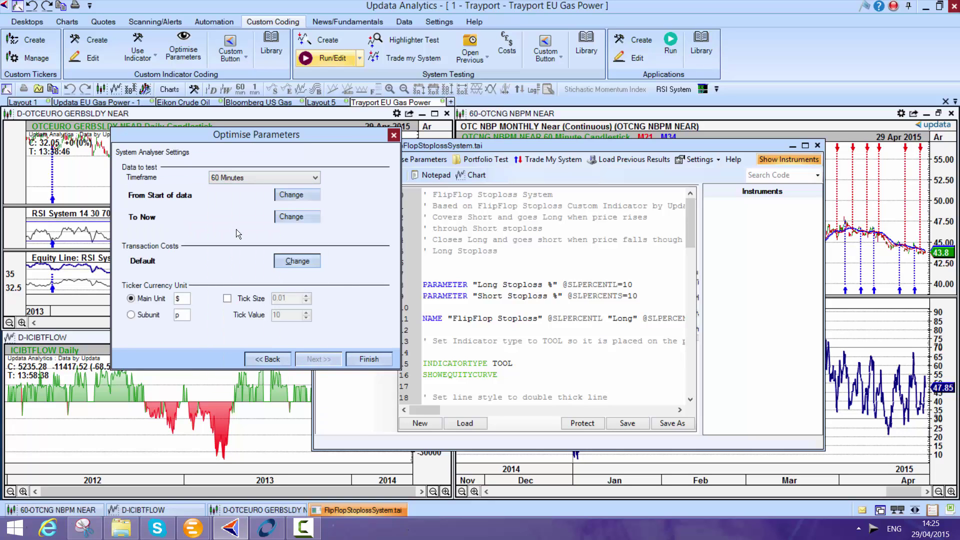
Run the optimisation and review individual results: best is 3.5 long, 3 short stop-loss.
click(370, 358)
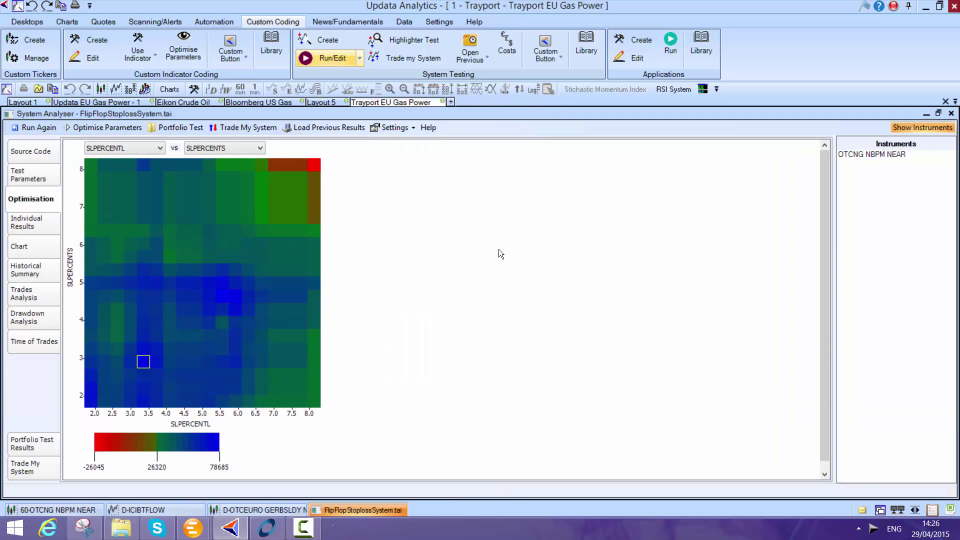
click(22, 223)
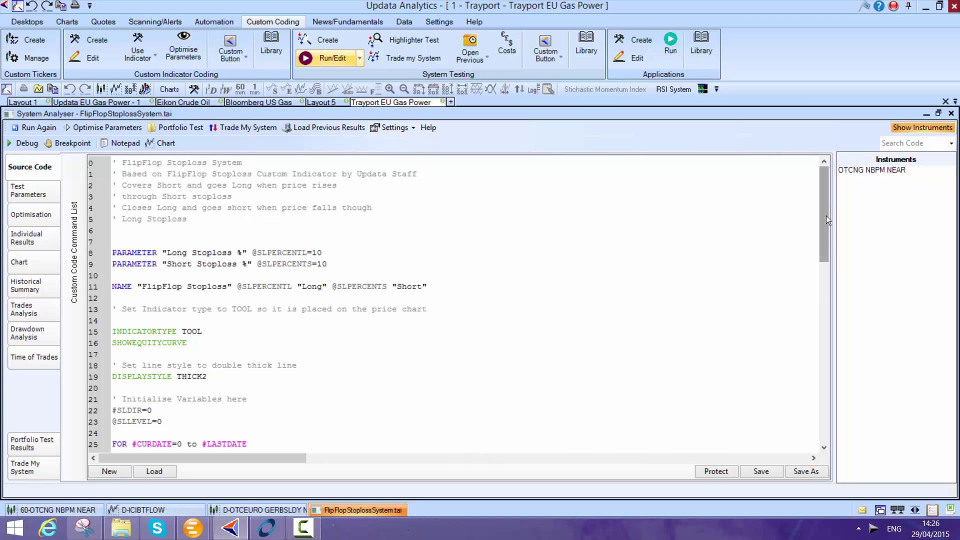
drag(825, 215, 838, 302)
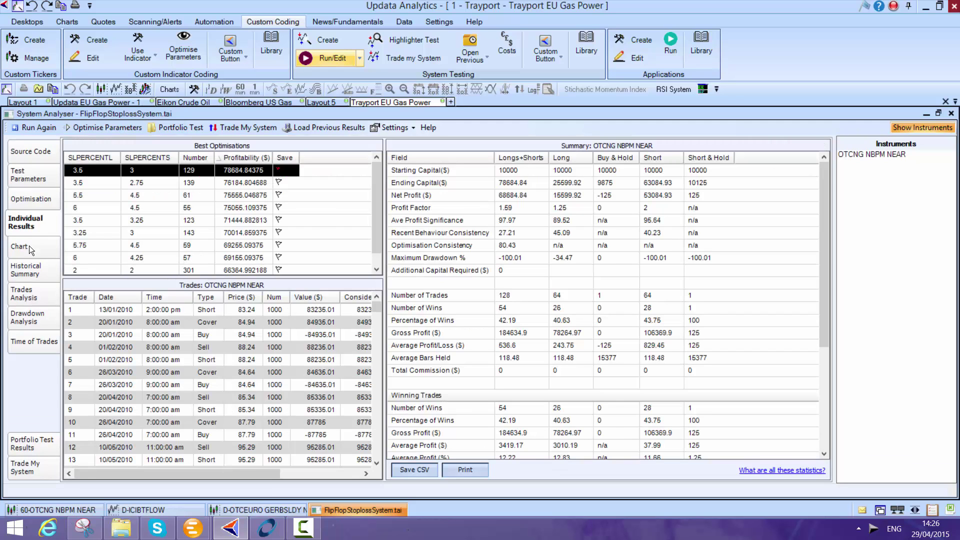
Plot the FlipFlop Stoploss 3.5 Long 3 Short result on the NBPM NEAR chart over about a year.
click(29, 245)
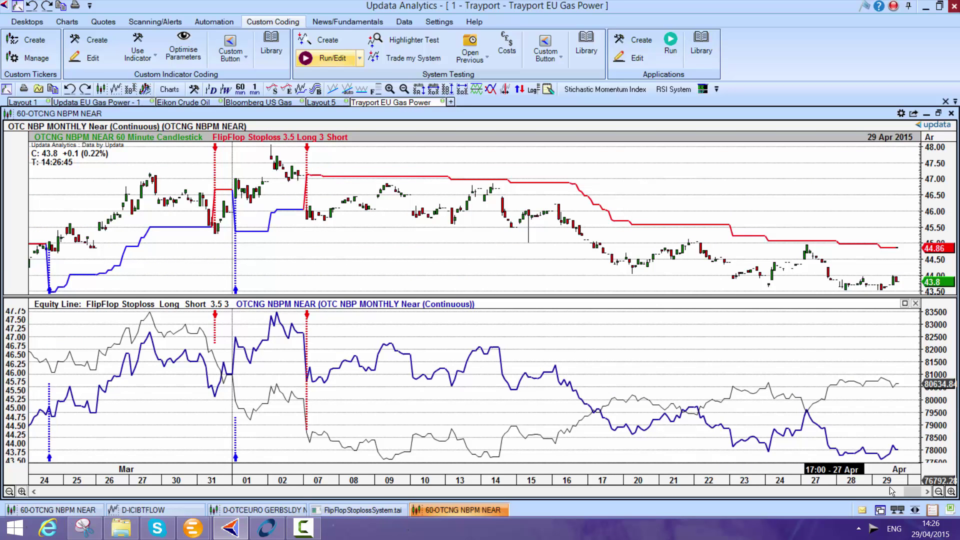
drag(898, 490, 760, 500)
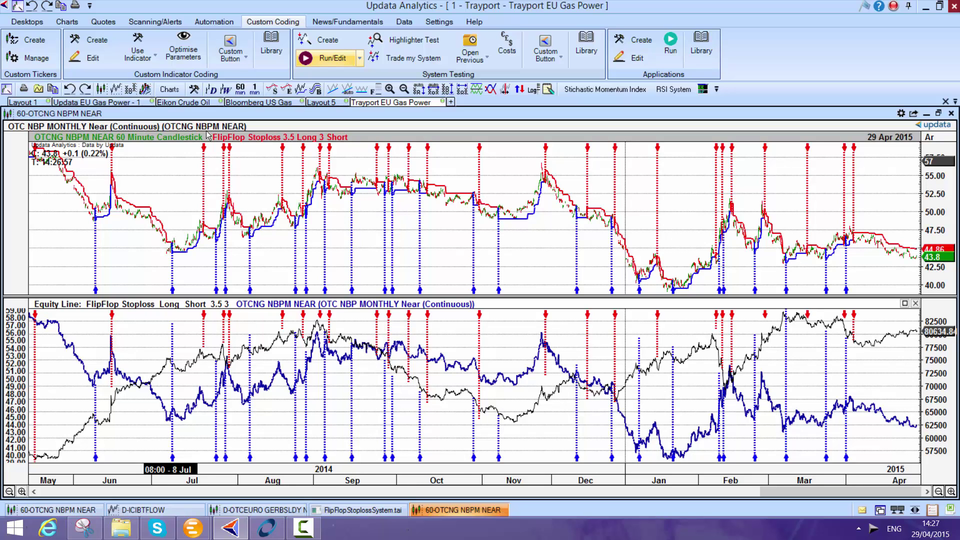
Cycle through Bloomberg US Gas, Eikon Crude Oil and Layout 5, ending on Updata EU Gas Power - 1.
click(273, 102)
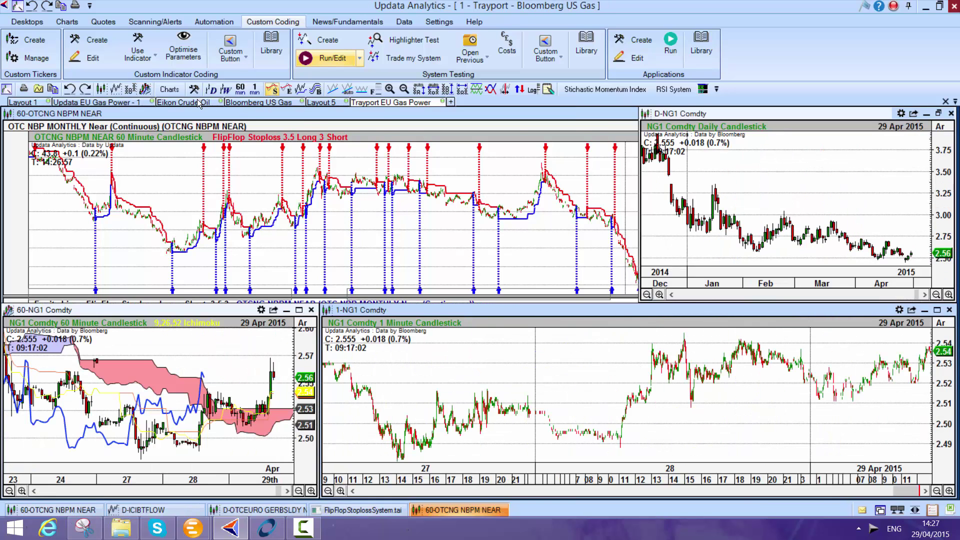
click(199, 102)
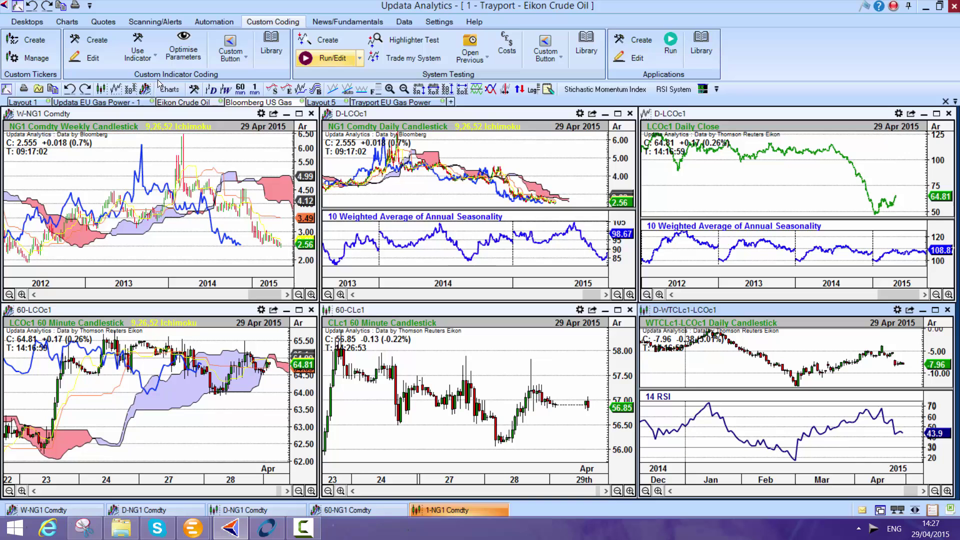
click(126, 104)
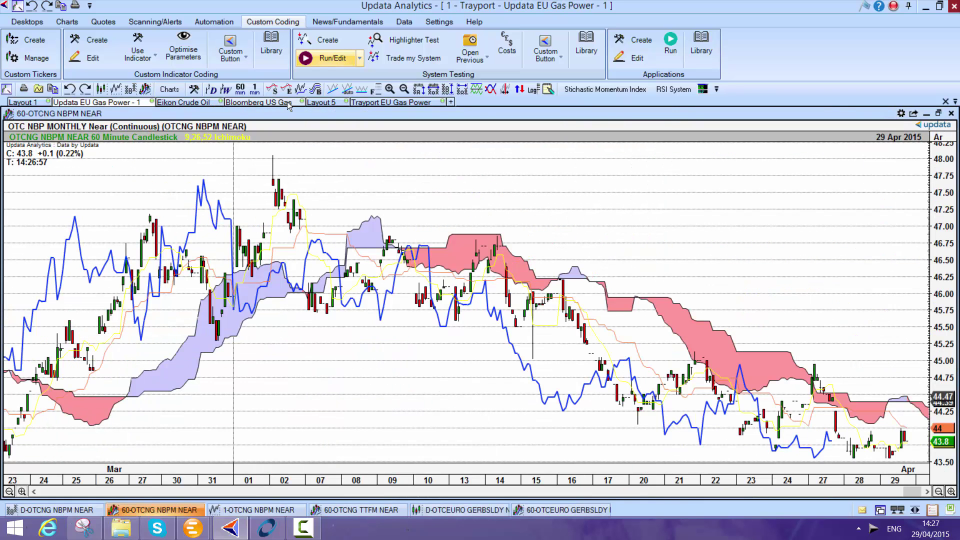
click(322, 103)
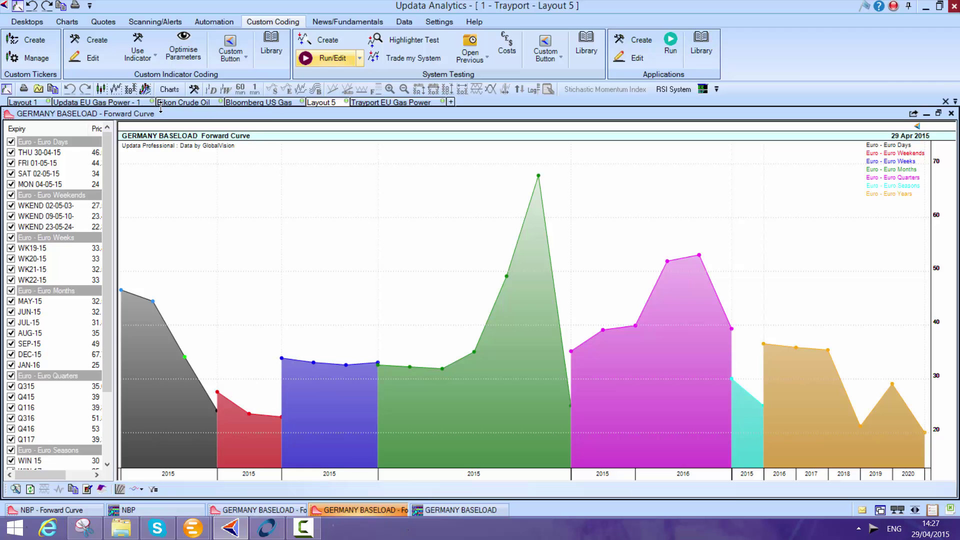
click(126, 104)
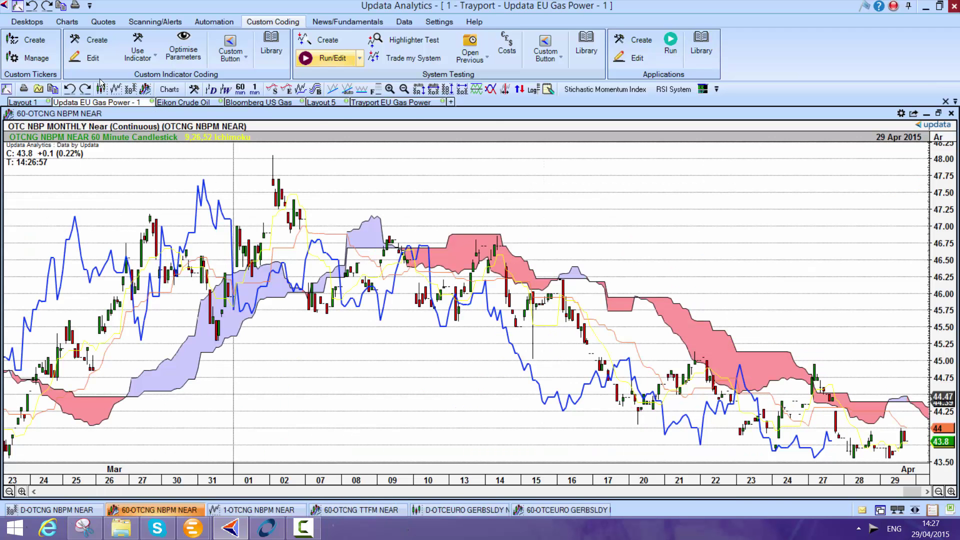